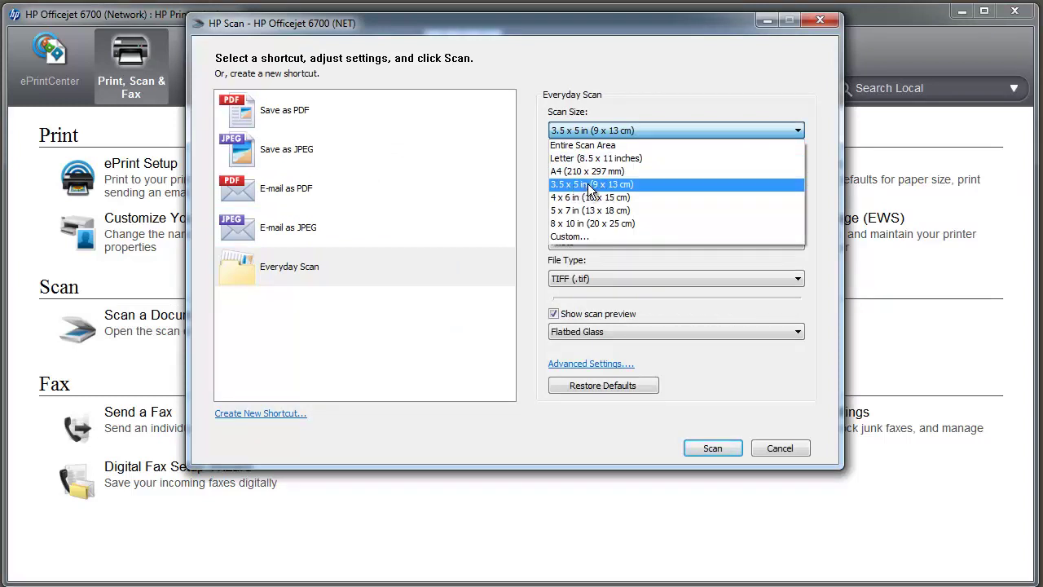
Set the scan size to 3.5 x 5 in, the output type to Color, and keep the resolution at 1200 dpi
left_click(588, 184)
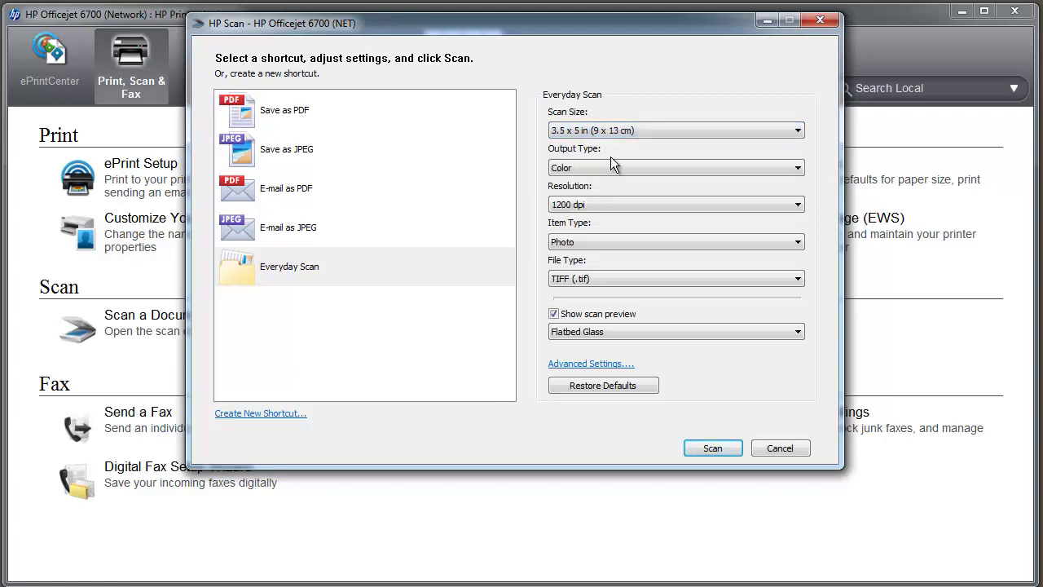
left_click(633, 160)
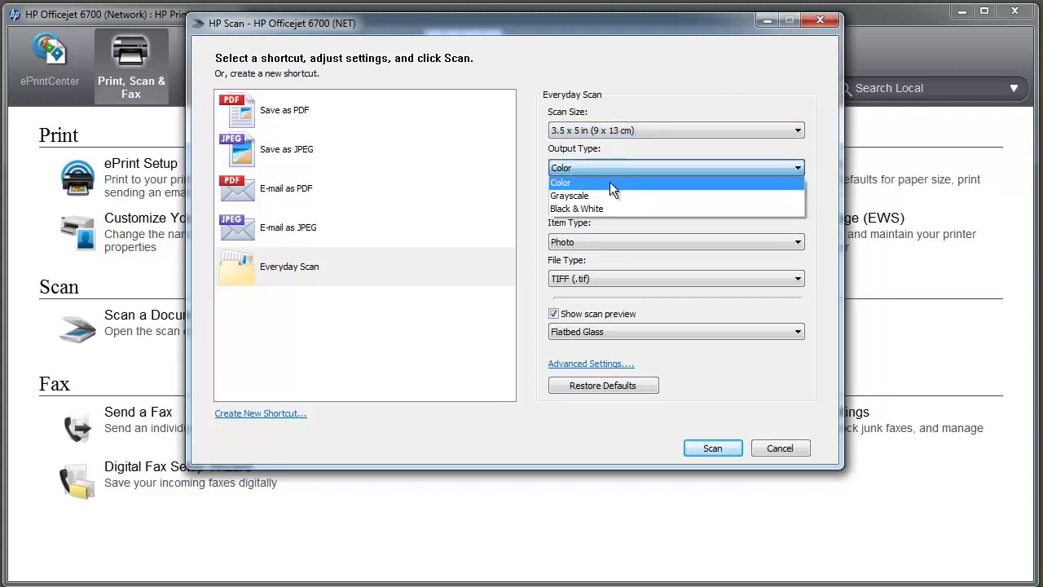
left_click(609, 182)
left_click(633, 206)
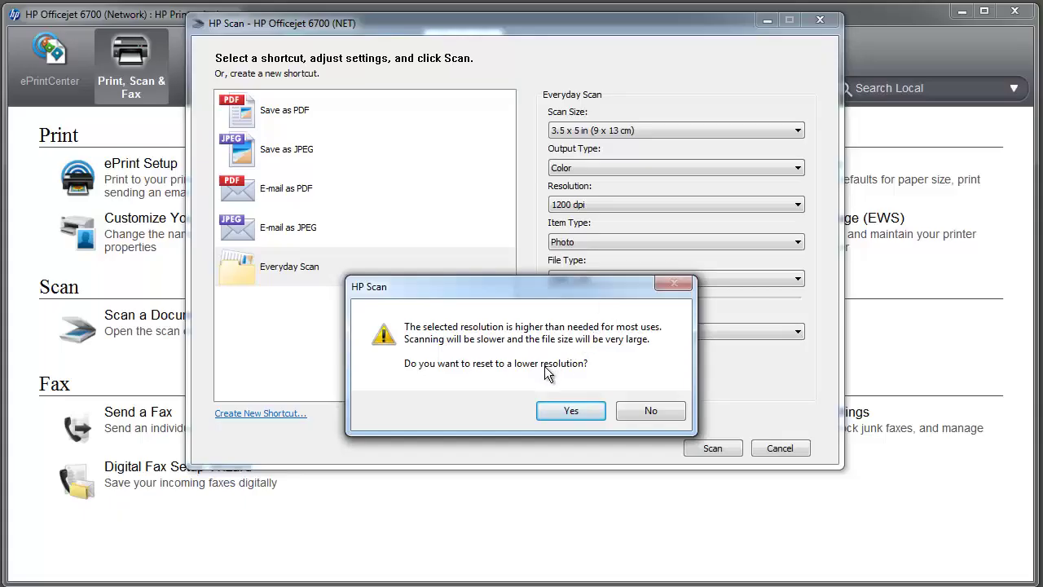
left_click(667, 410)
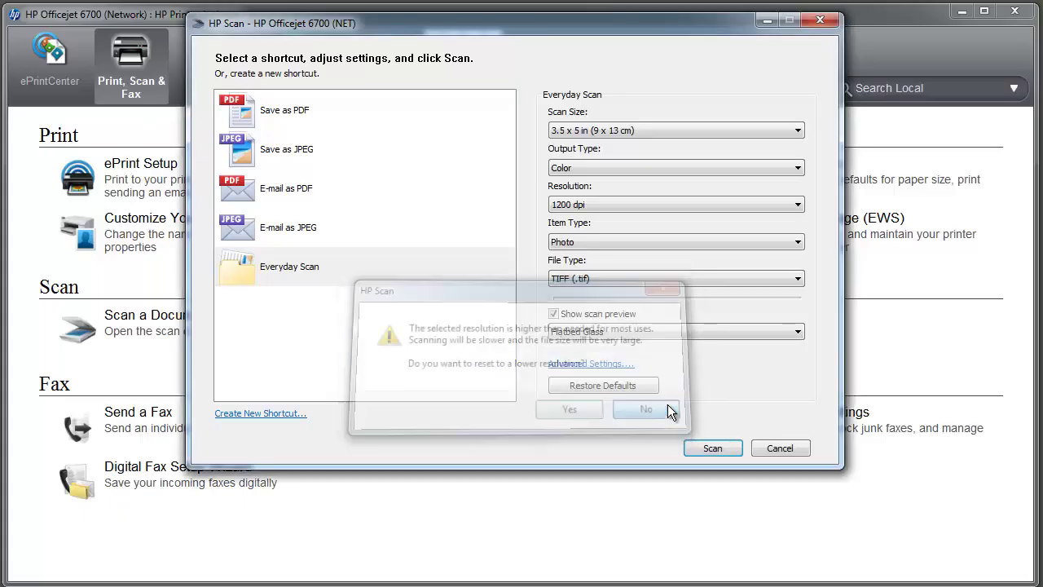
Set the item type to Photo, the file type to TIFF (.tif), and the scan source to Flatbed Glass
left_click(672, 244)
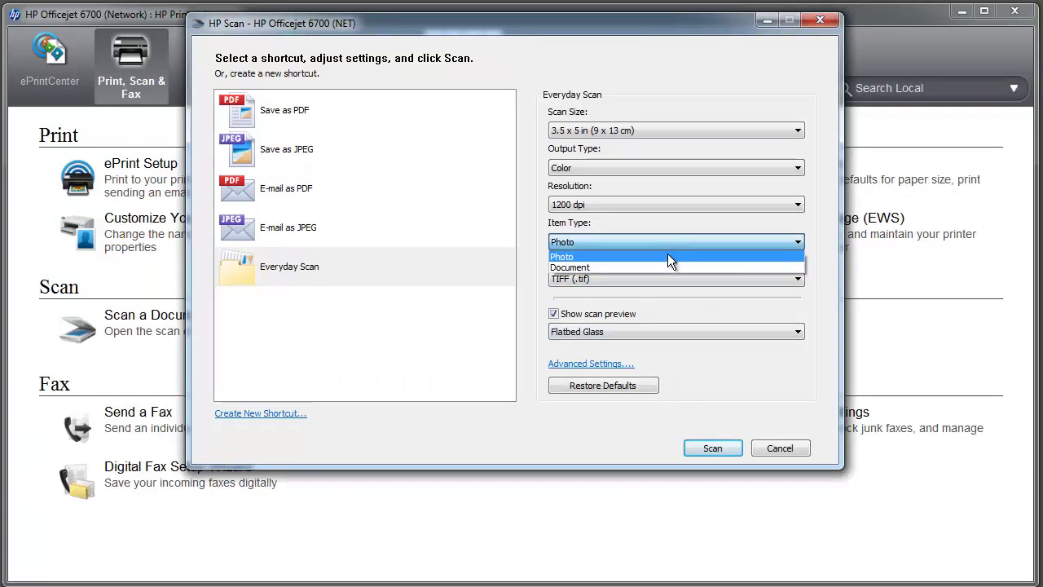
left_click(668, 256)
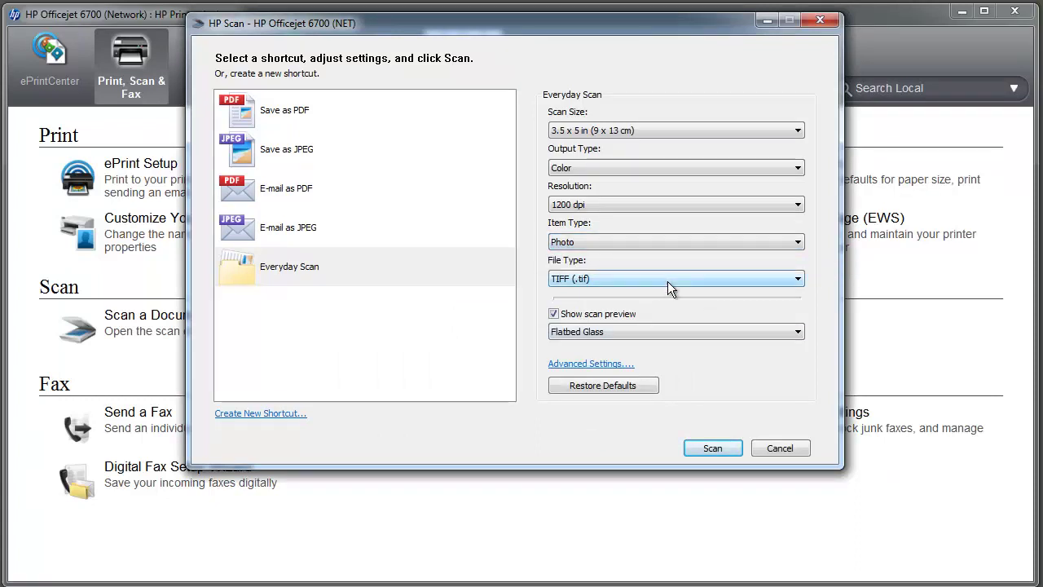
left_click(667, 281)
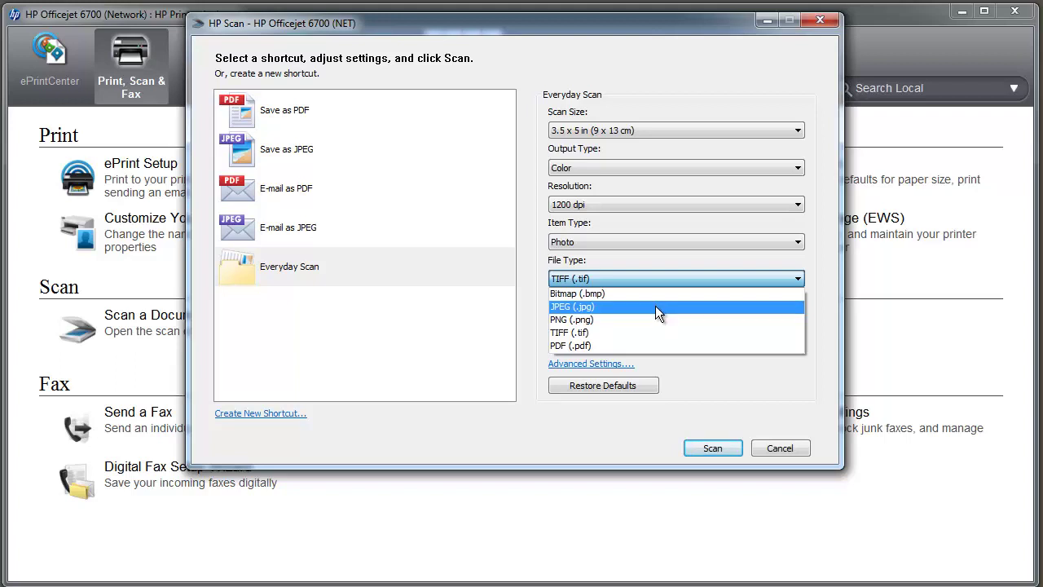
left_click(624, 332)
left_click(624, 333)
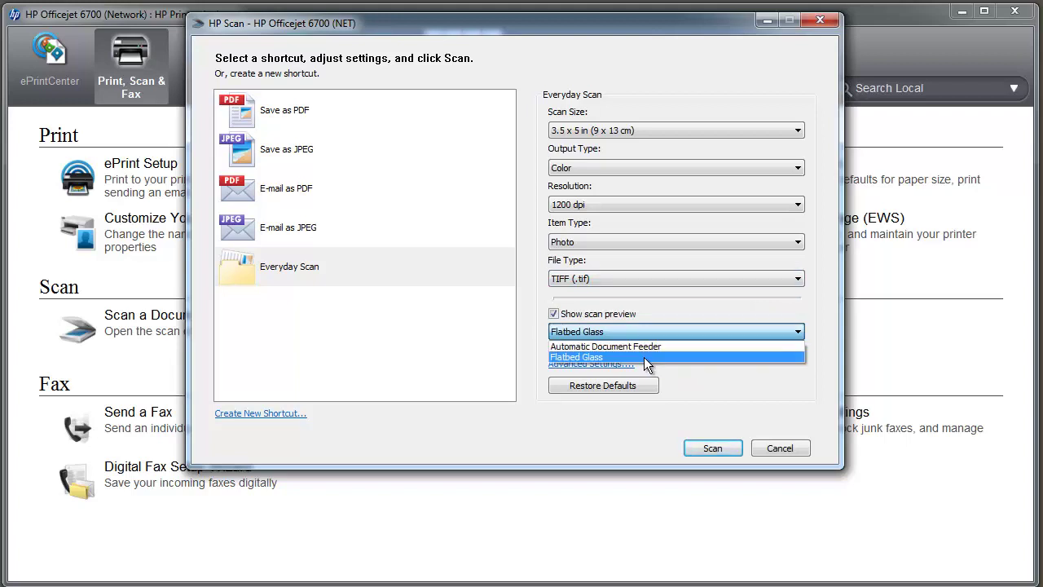
left_click(644, 357)
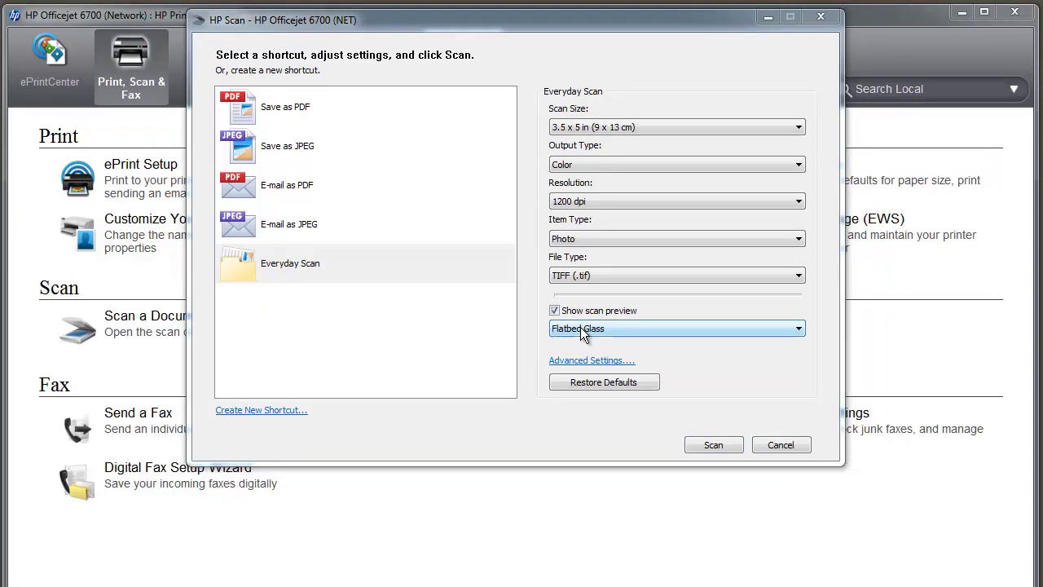
Check the file destination in the advanced scan settings, accept the settings, and start the scan
left_click(592, 360)
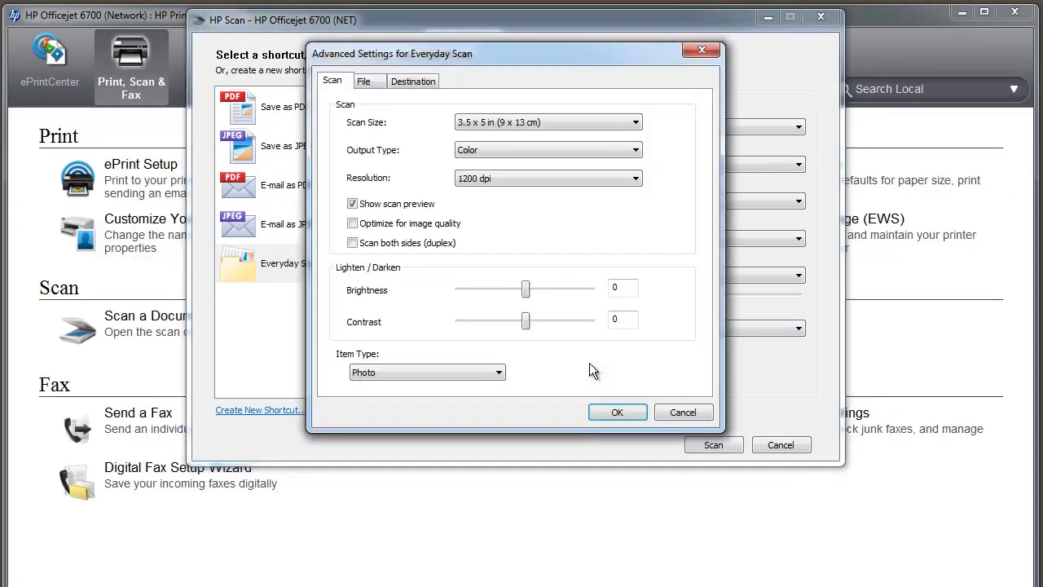
left_click(421, 79)
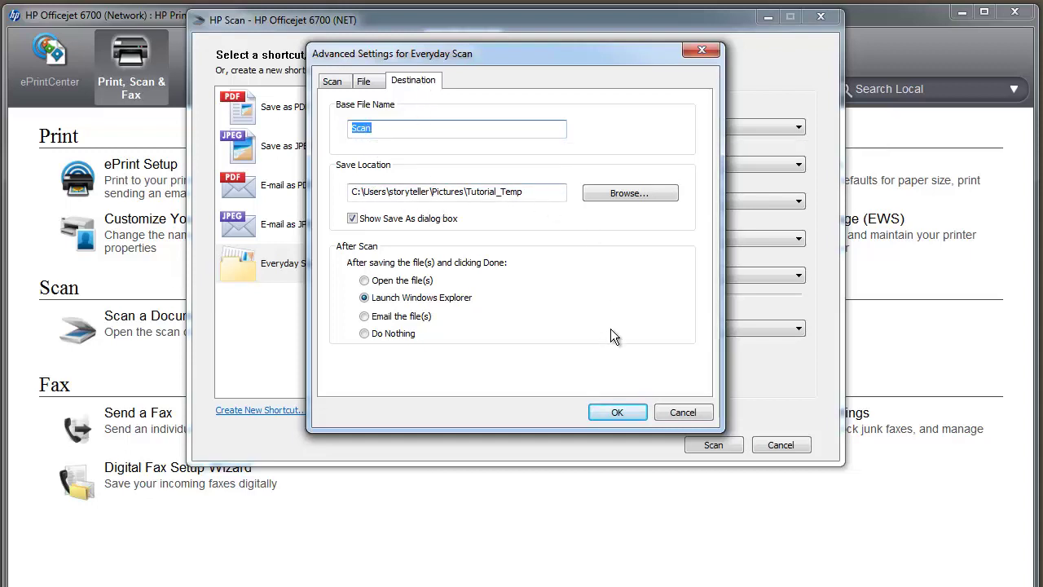
left_click(617, 413)
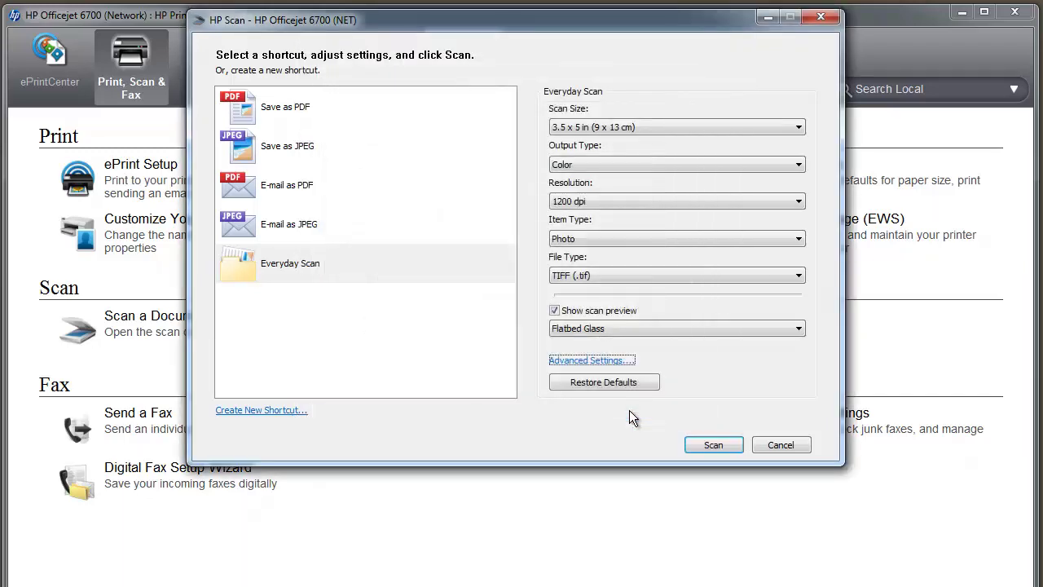
left_click(719, 452)
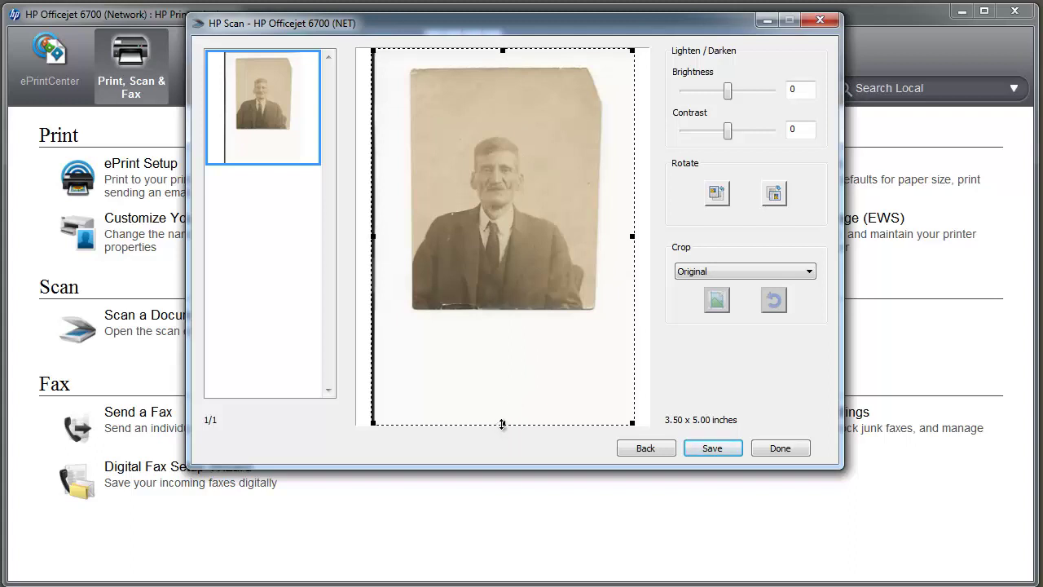
Tighten all four sides of the crop frame around the portrait to about 2.38 x 3.16 inches
left_click_drag(501, 423, 497, 305)
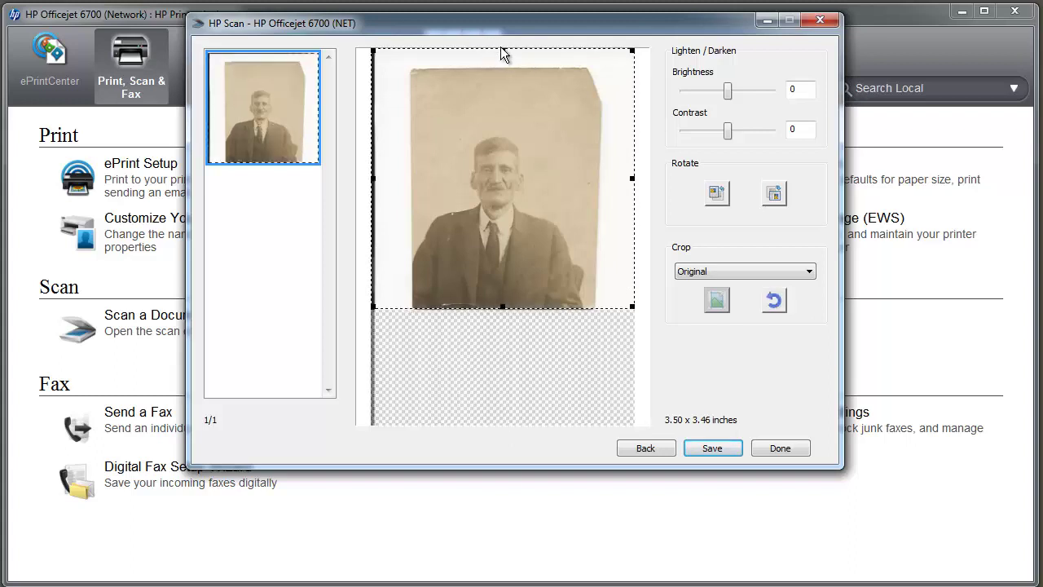
left_click_drag(503, 50, 504, 72)
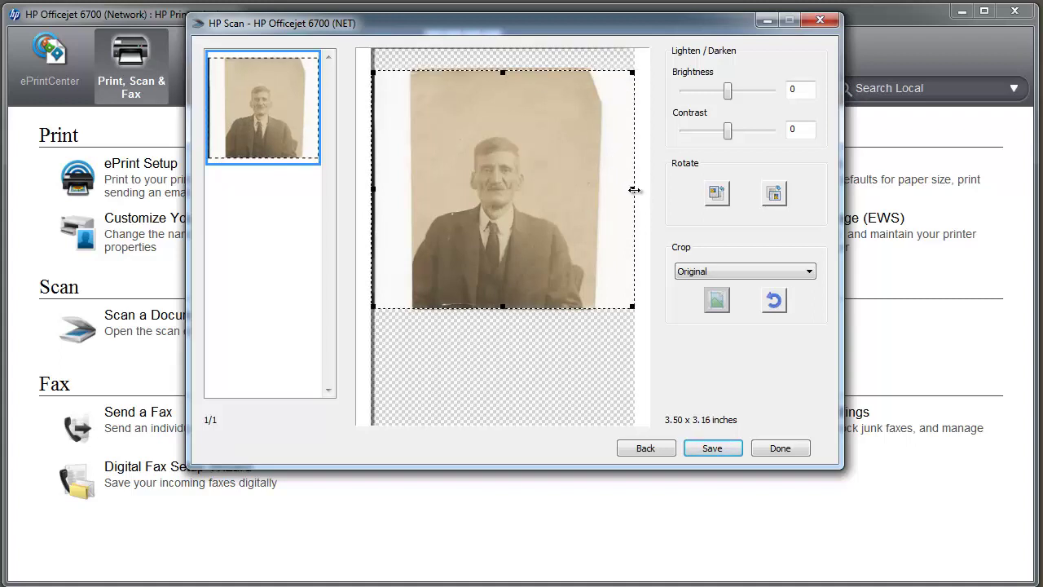
left_click_drag(634, 190, 589, 189)
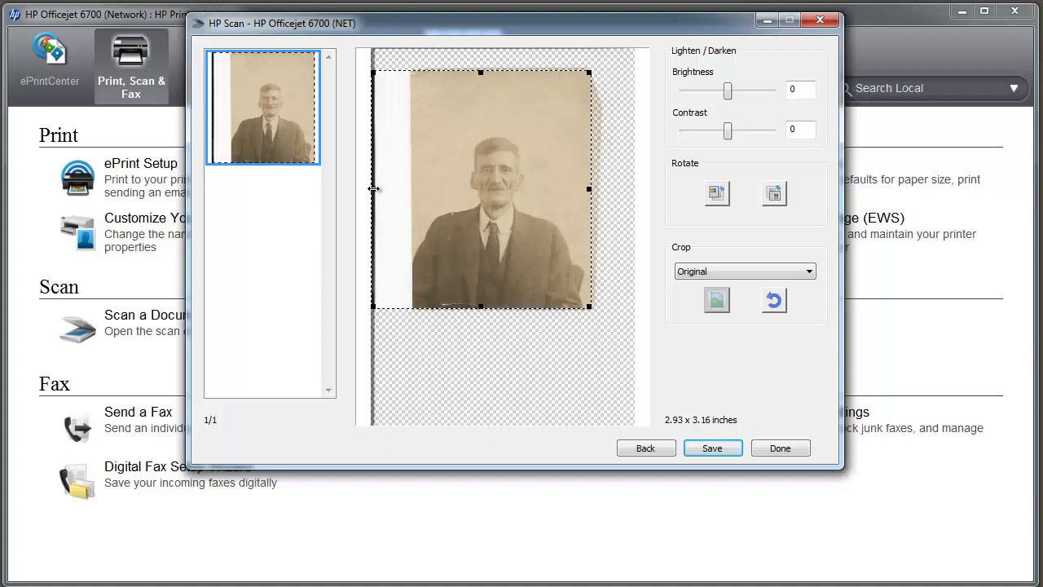
left_click_drag(373, 188, 414, 189)
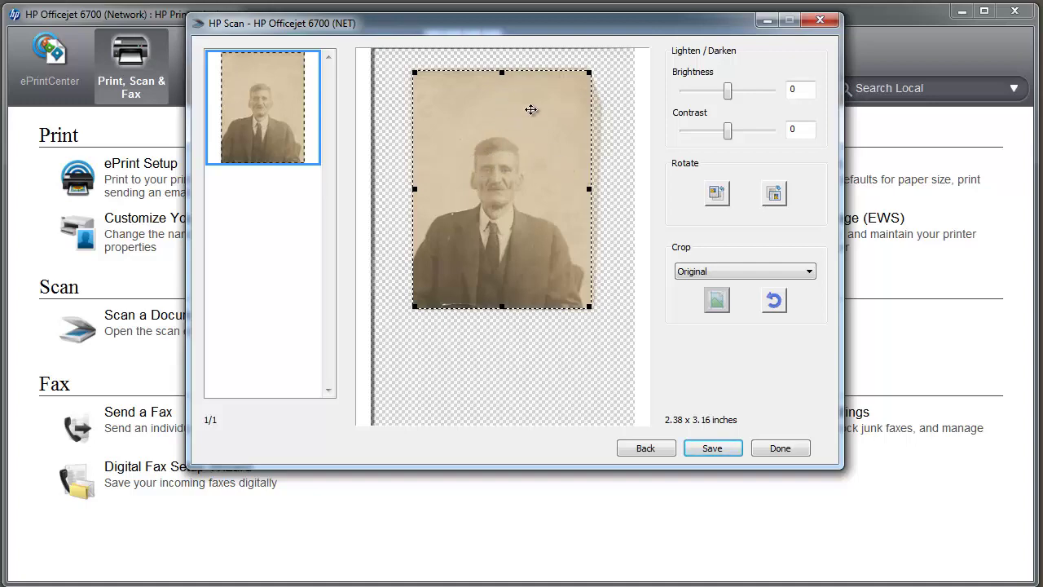
Lower the crop frame's upper edge to make it about 2.38 x 2.76 inches, and set the crop mode to Selection
left_click_drag(502, 72, 504, 106)
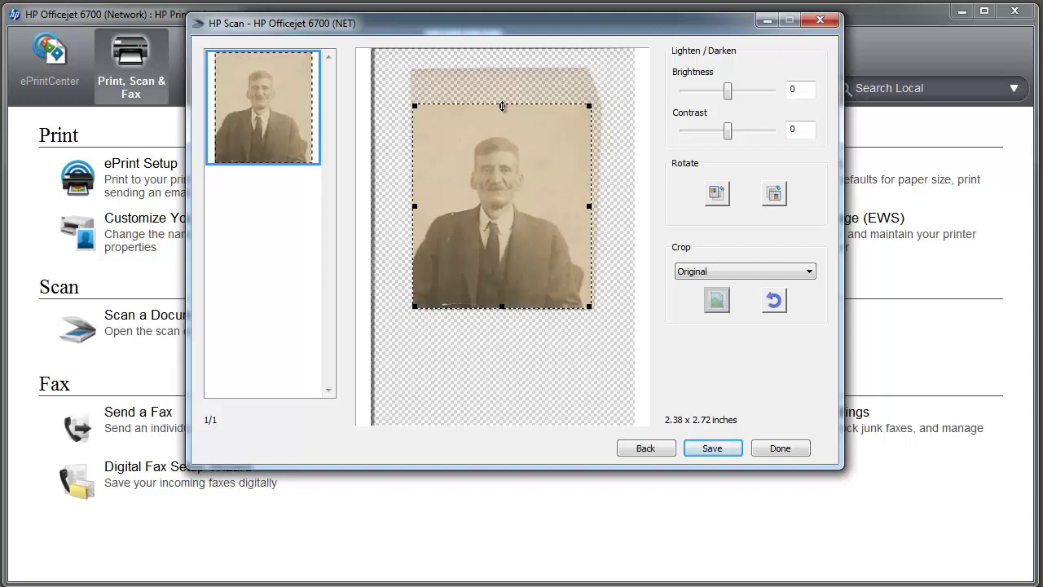
left_click_drag(502, 106, 502, 104)
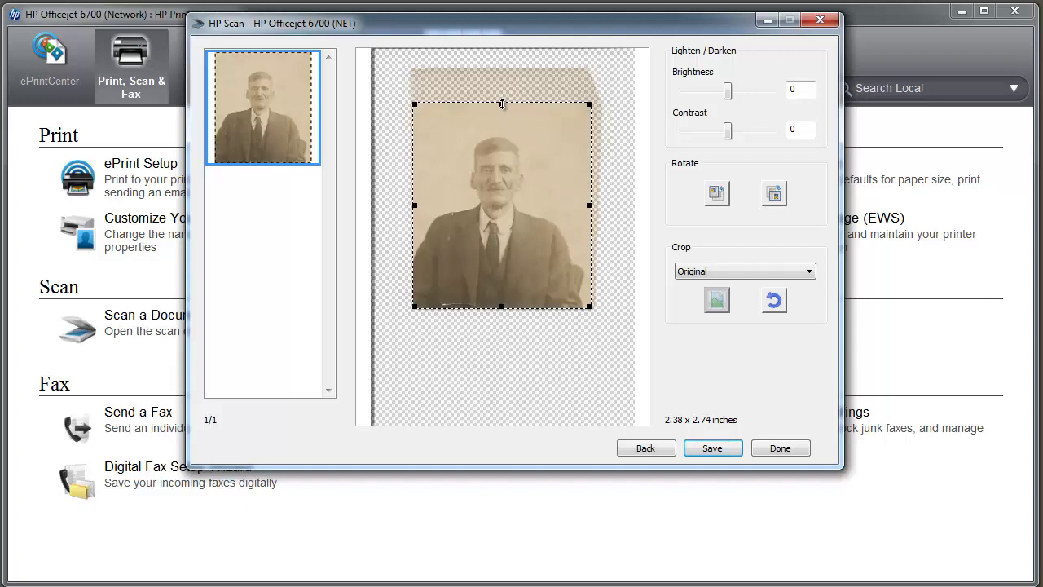
left_click_drag(501, 104, 505, 102)
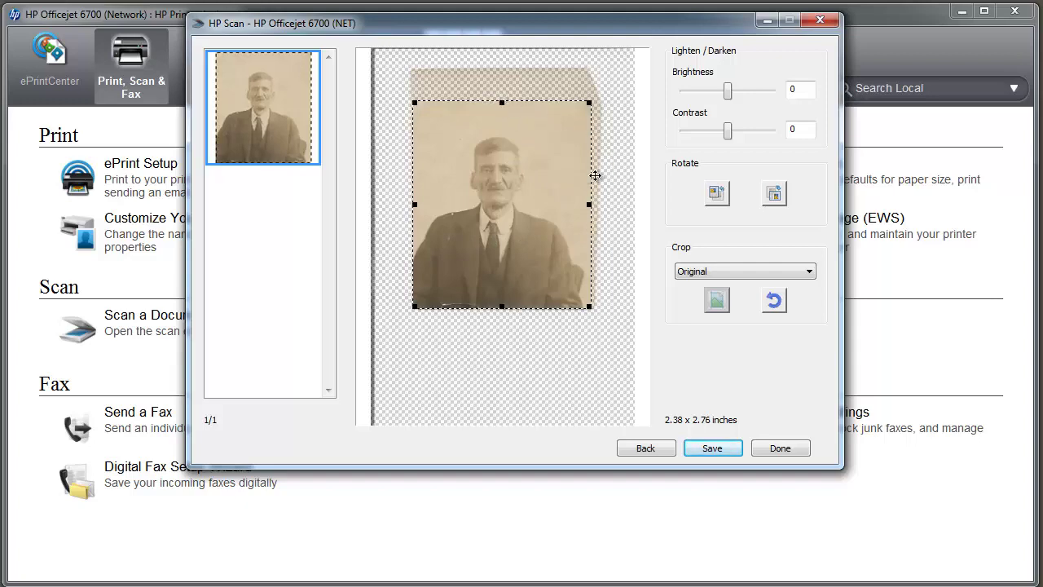
left_click(731, 269)
left_click(713, 298)
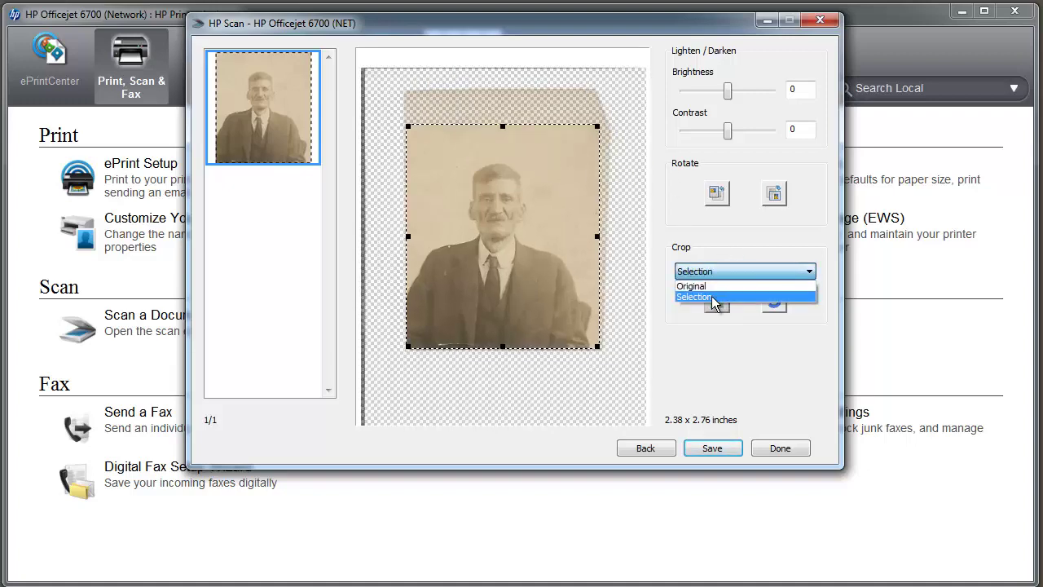
left_click(713, 297)
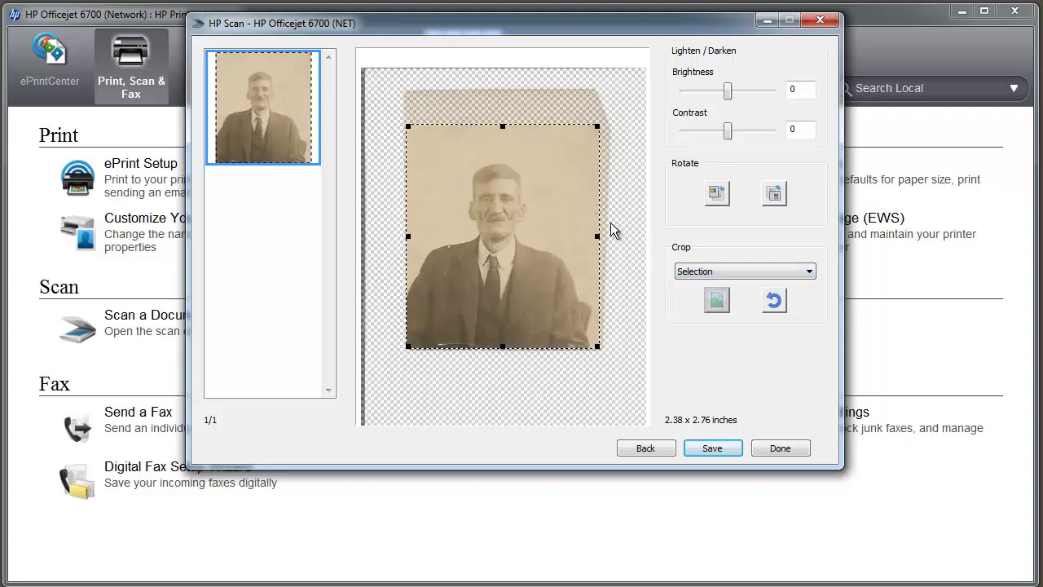
Save the cropped scan to the Tutorial_Temp folder and open Scan.tif in GIMP
left_click(716, 450)
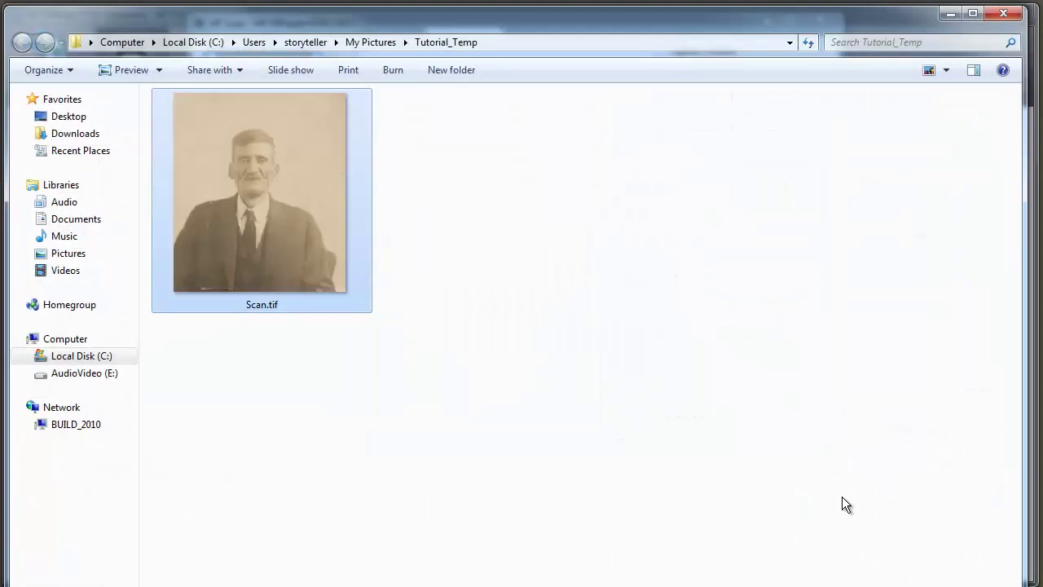
left_click(413, 309)
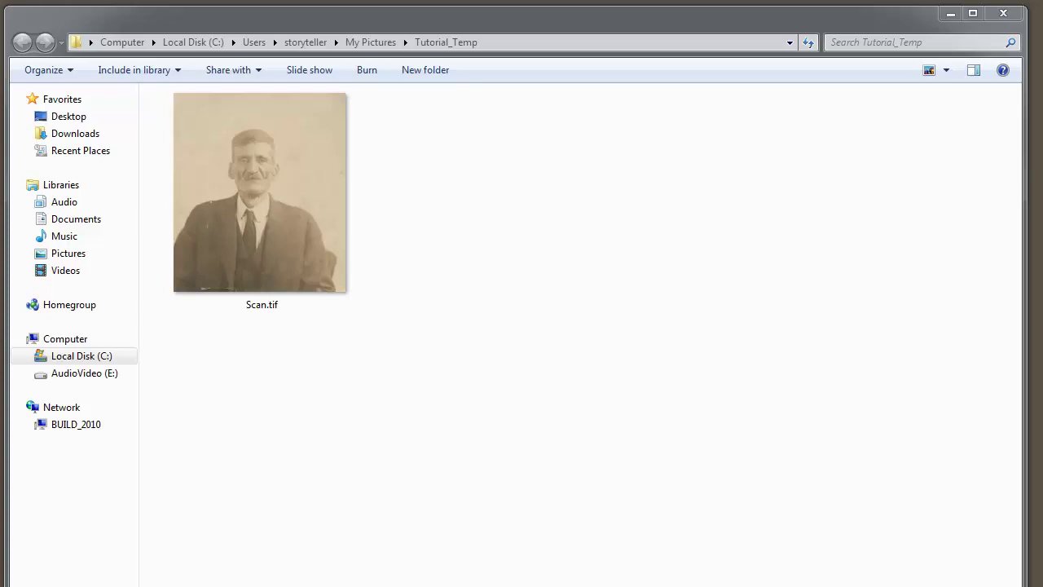
key("super")
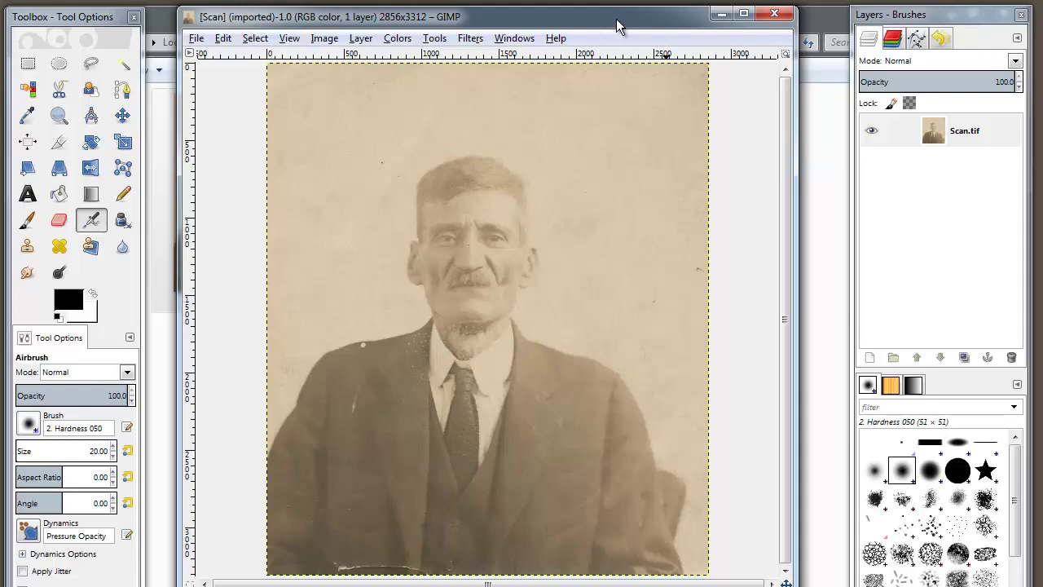
Start a Levels adjustment with an enlarged dialog beside the photo, and set the white input level to 233
left_click(397, 41)
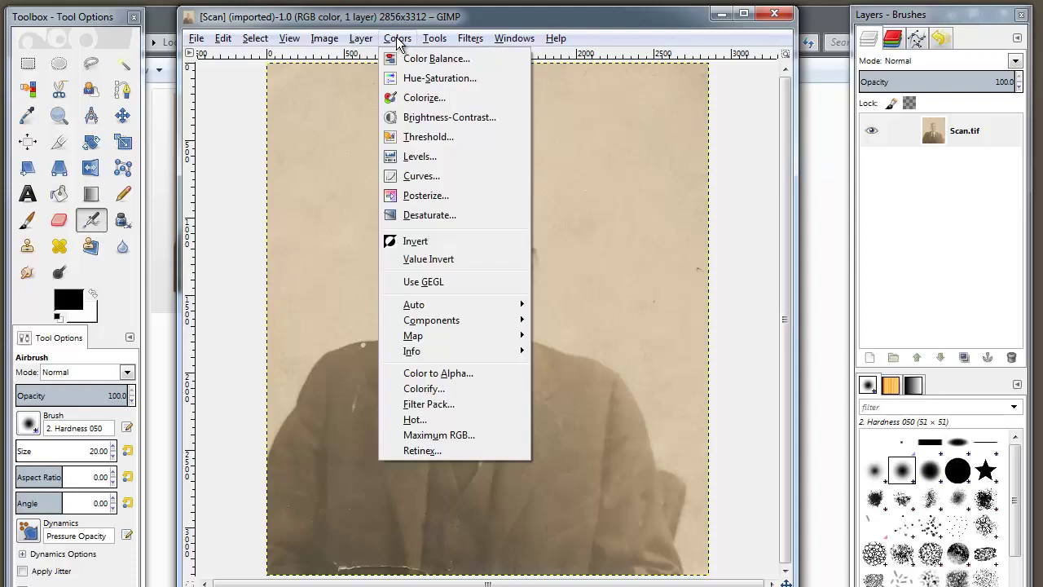
left_click(429, 158)
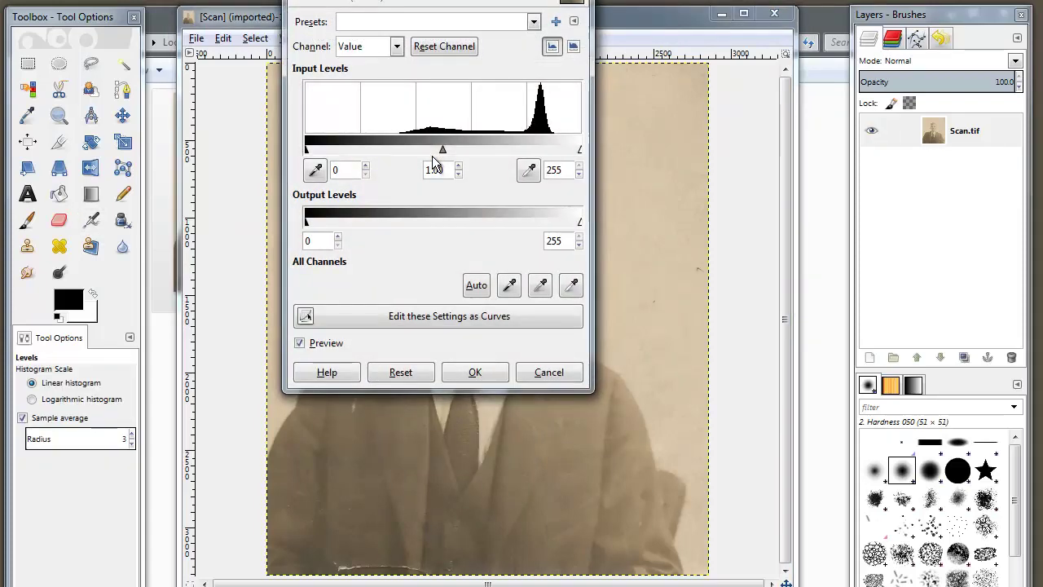
mouse_move(427, 0)
left_mouse_down()
mouse_move(546, 55)
mouse_move(666, 31)
mouse_move(860, 22)
left_mouse_up()
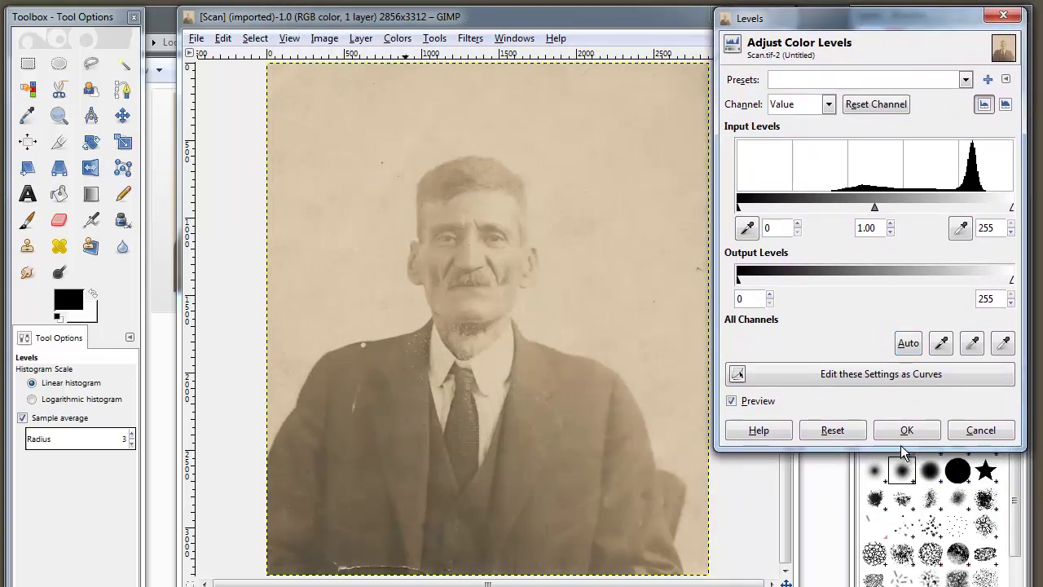
left_click_drag(903, 450, 909, 580)
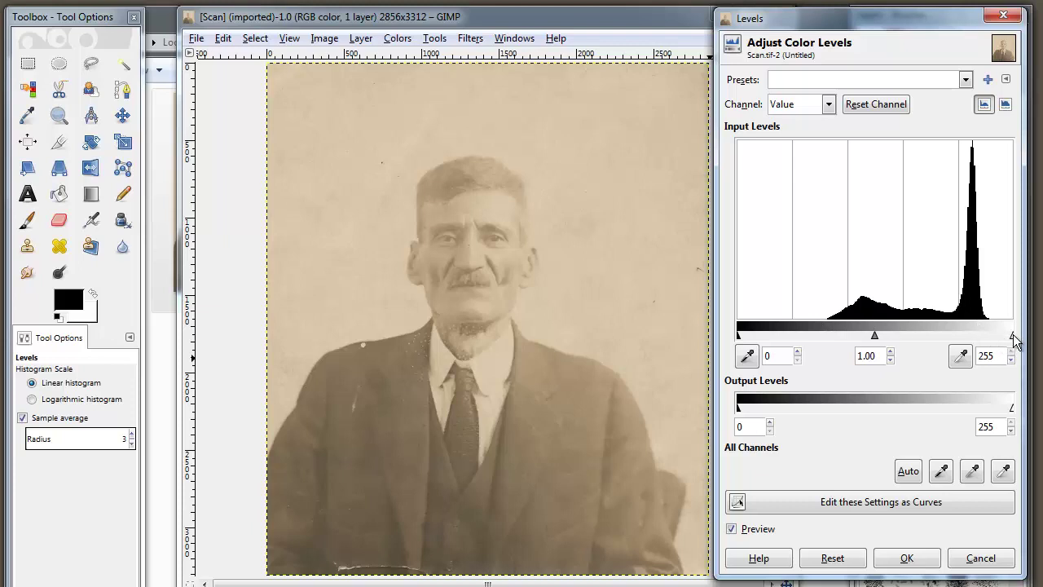
left_click_drag(1013, 334, 991, 335)
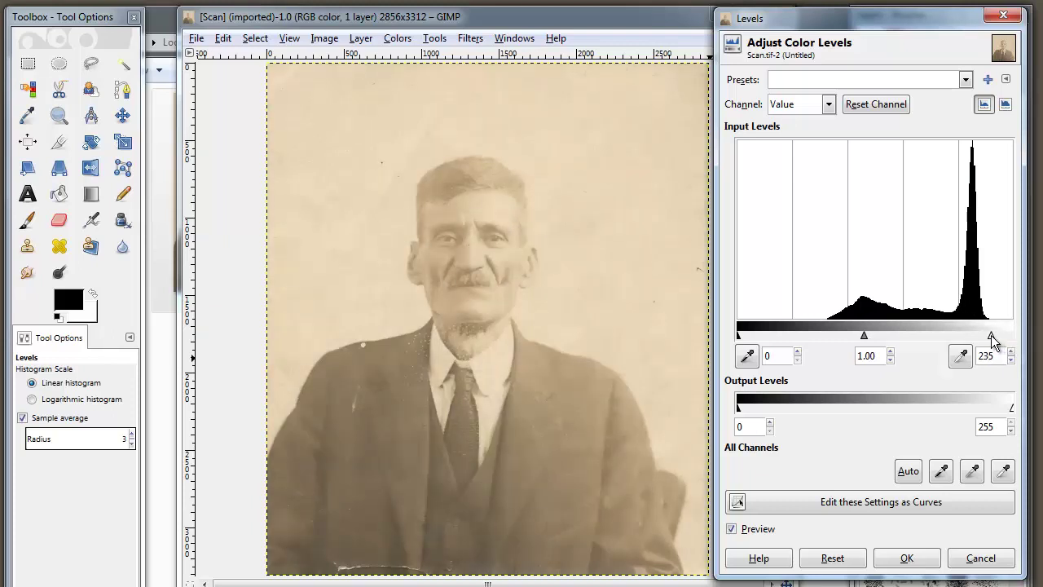
left_click_drag(991, 335, 990, 335)
left_click_drag(989, 337, 958, 337)
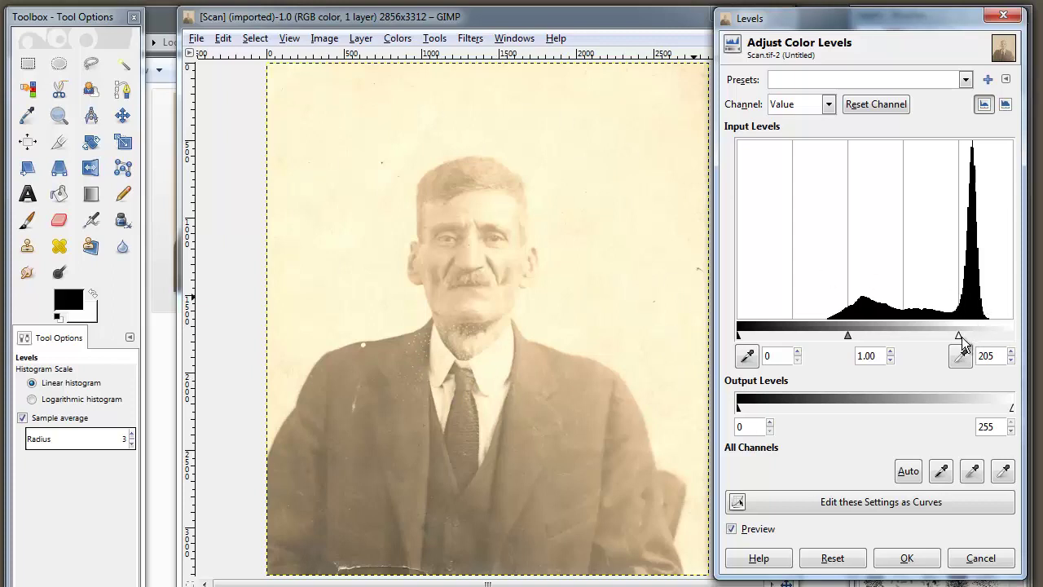
left_click_drag(958, 336, 989, 335)
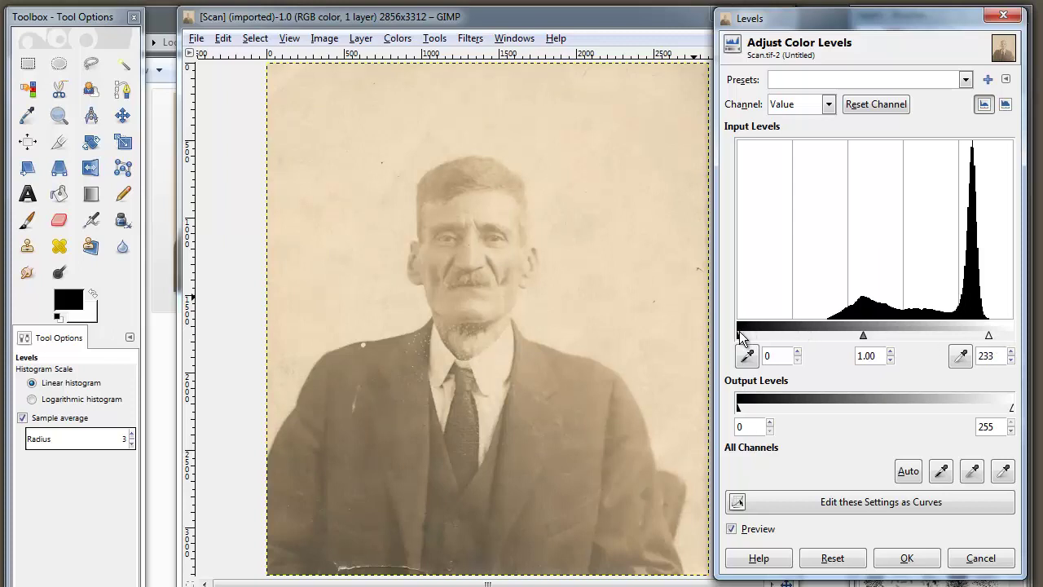
Set the black input level to 83 and apply the Levels adjustment
left_click_drag(738, 333, 825, 333)
left_click_drag(826, 334, 826, 334)
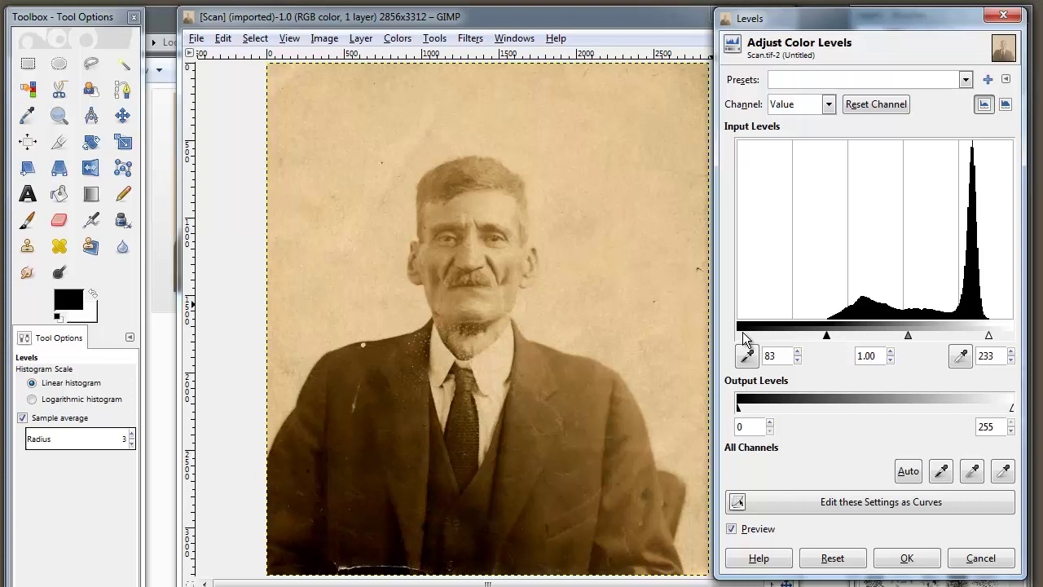
left_click(907, 558)
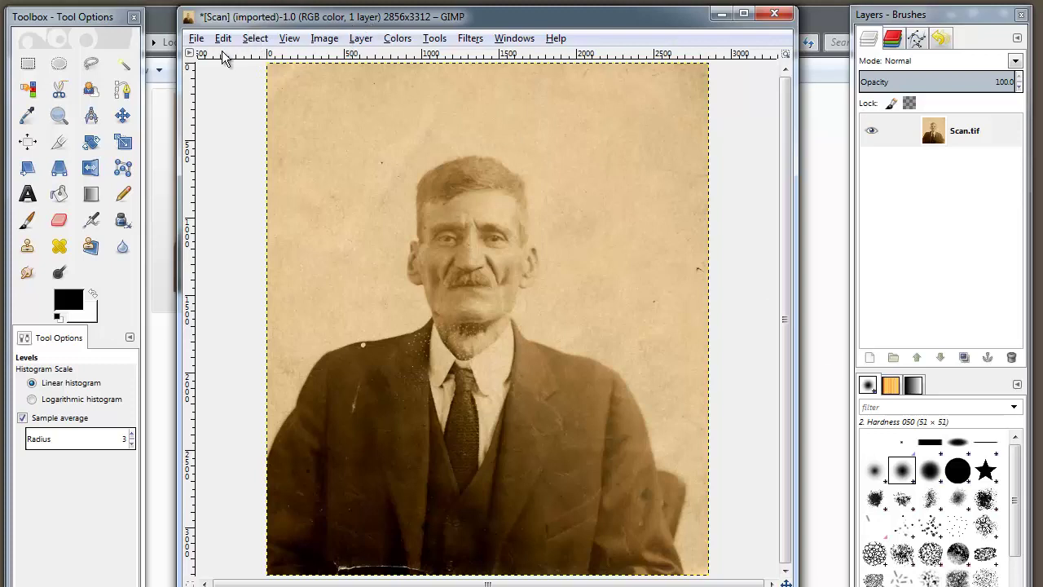
Export the corrected image to the Tutorial_Temp folder as Scan_levels_composite.tif with LZW compression
left_click(196, 39)
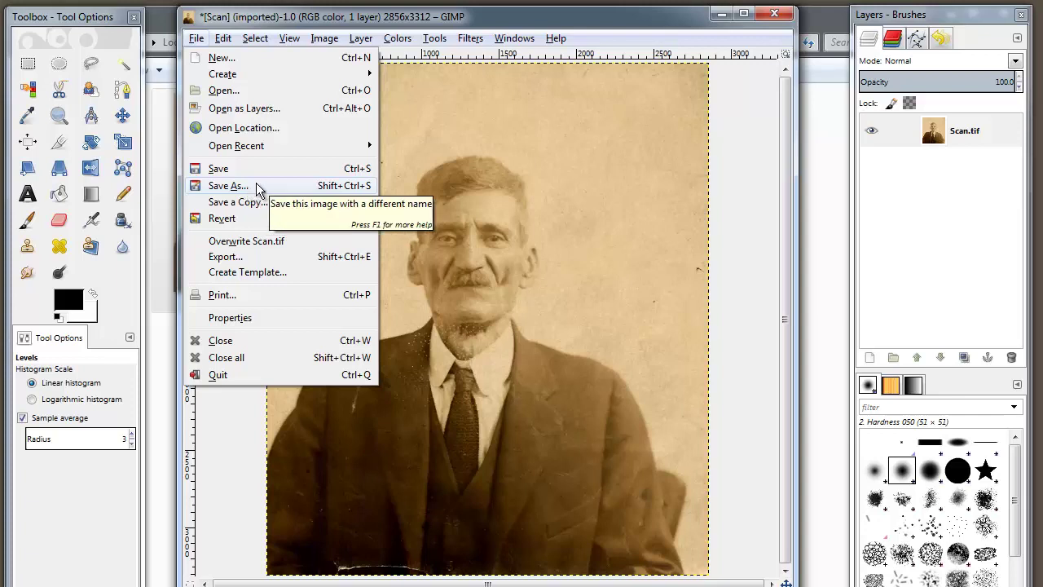
left_click(233, 257)
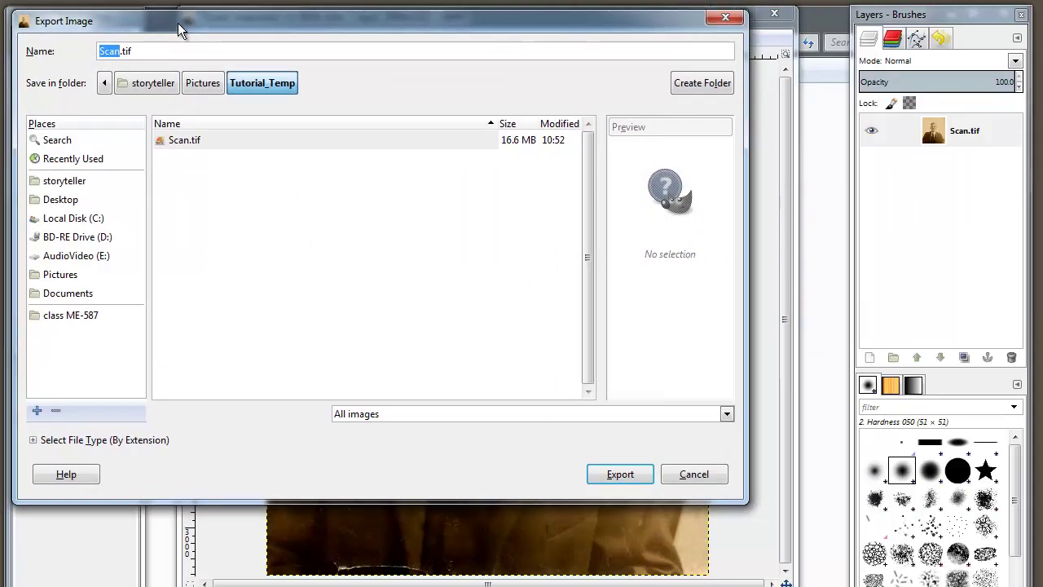
left_click_drag(181, 30, 178, 30)
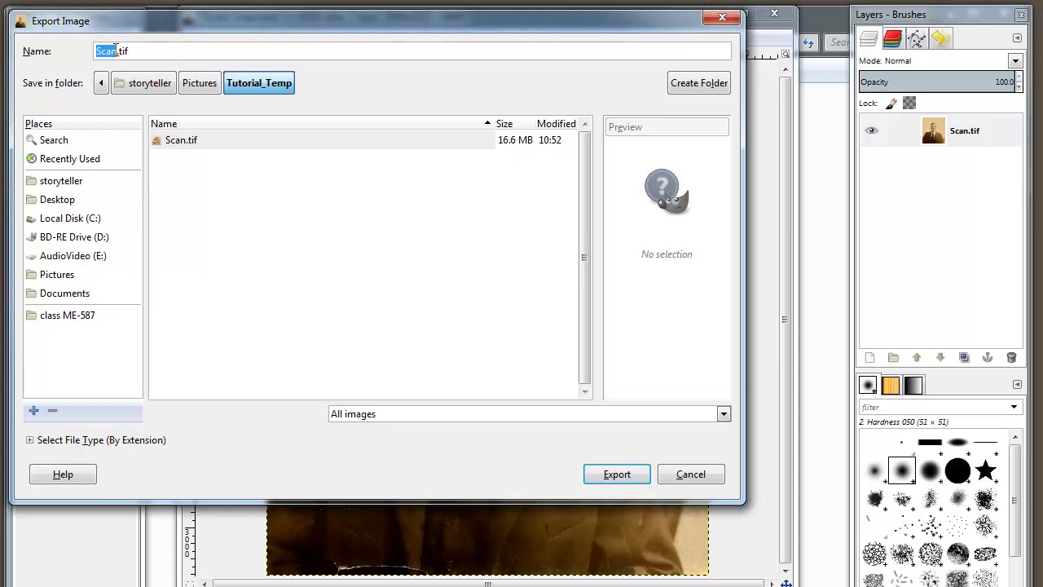
left_click(115, 51)
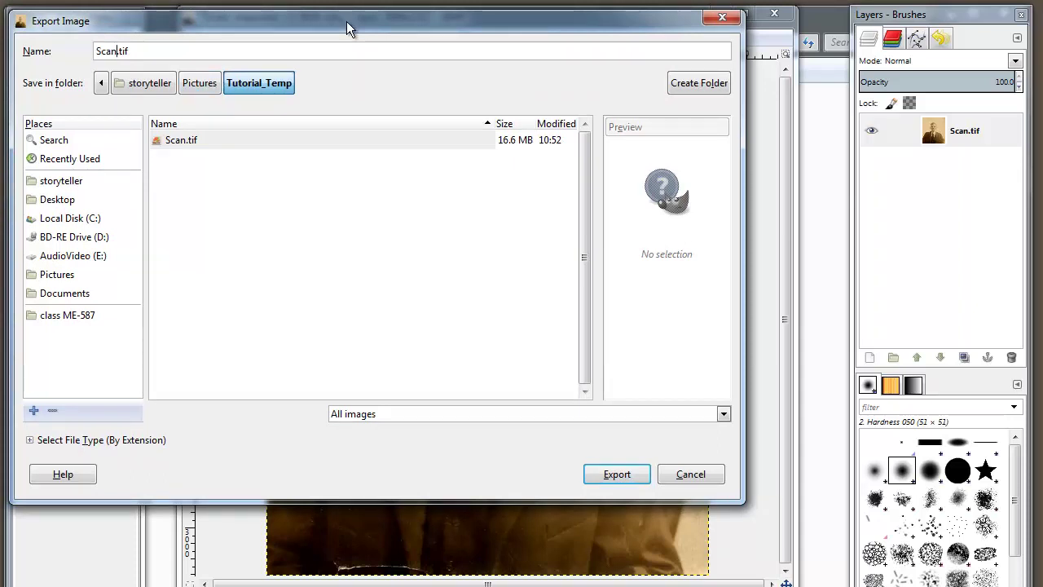
type("_levels")
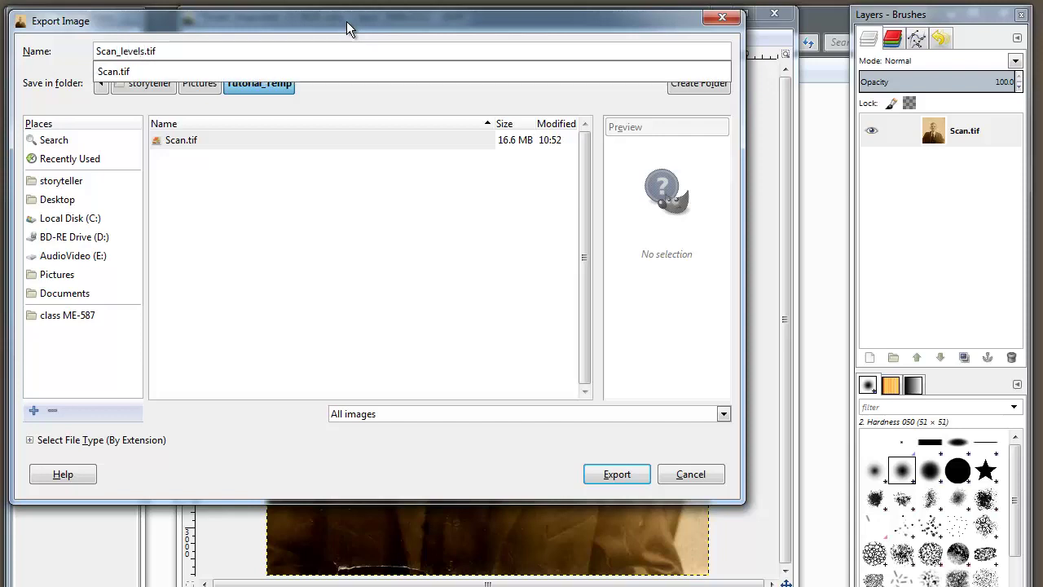
type("_")
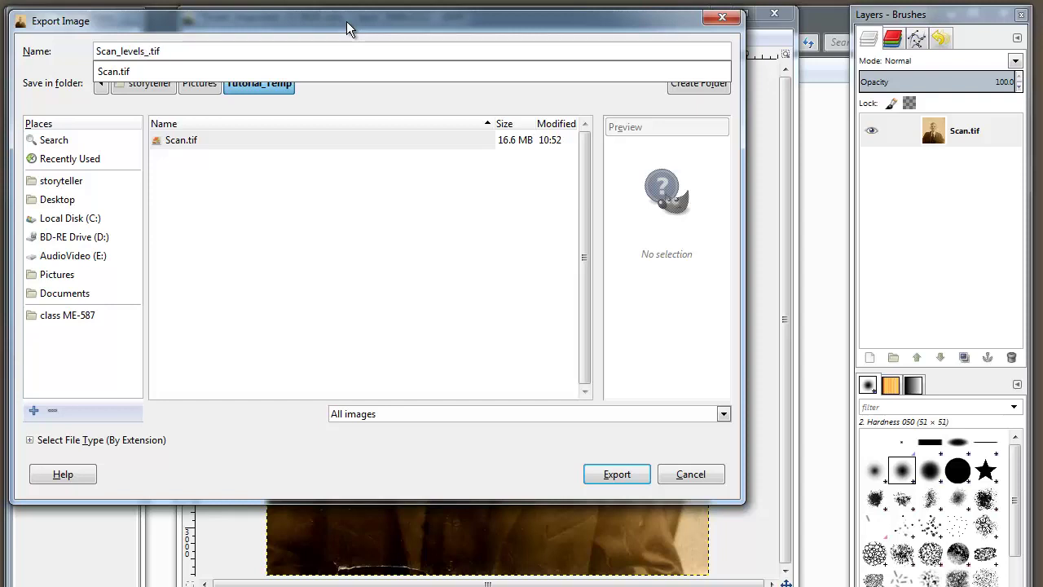
type("composite")
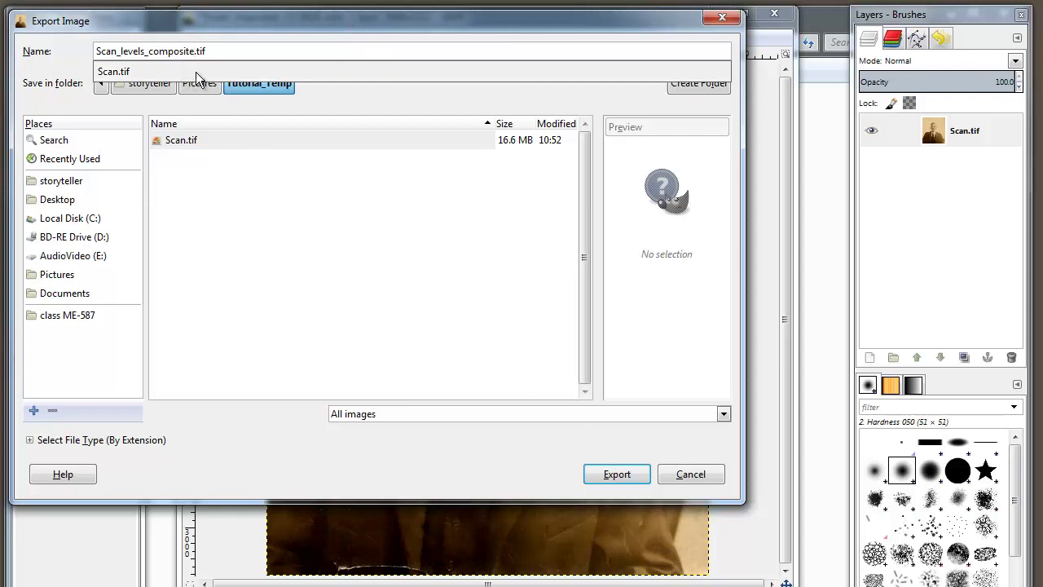
left_click(620, 479)
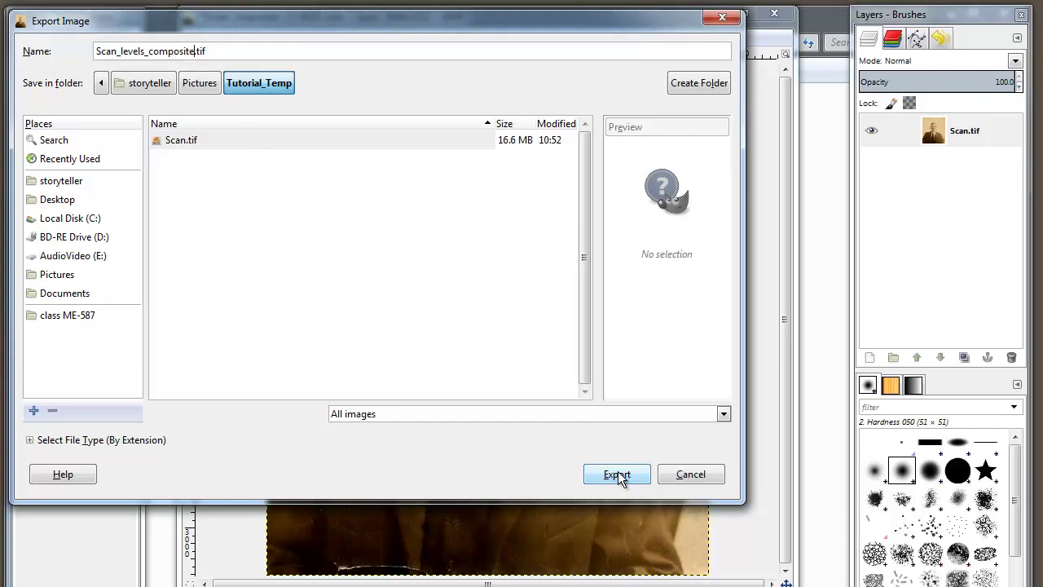
left_click(616, 474)
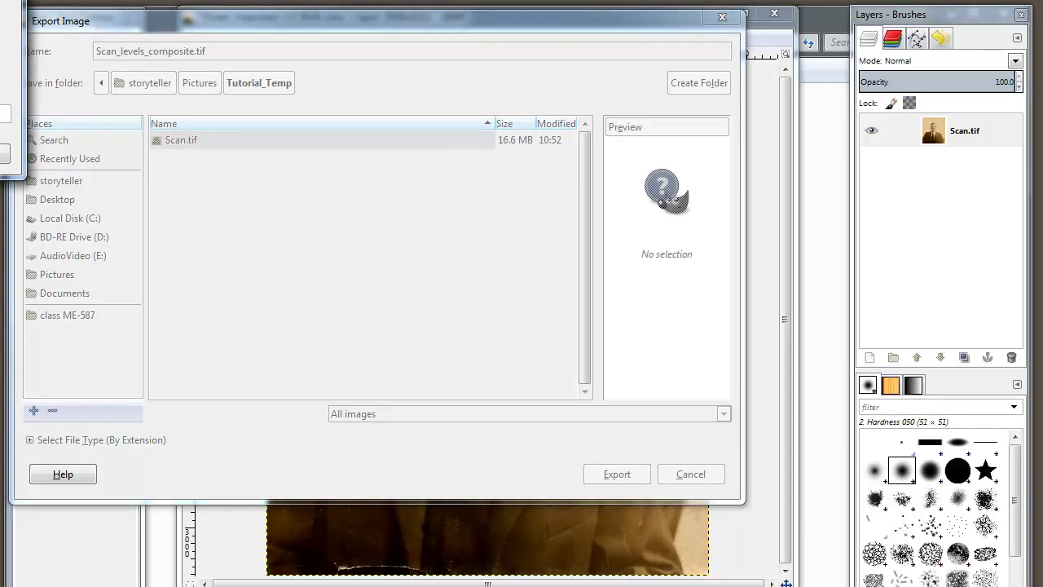
left_click_drag(13, 10, 138, 40)
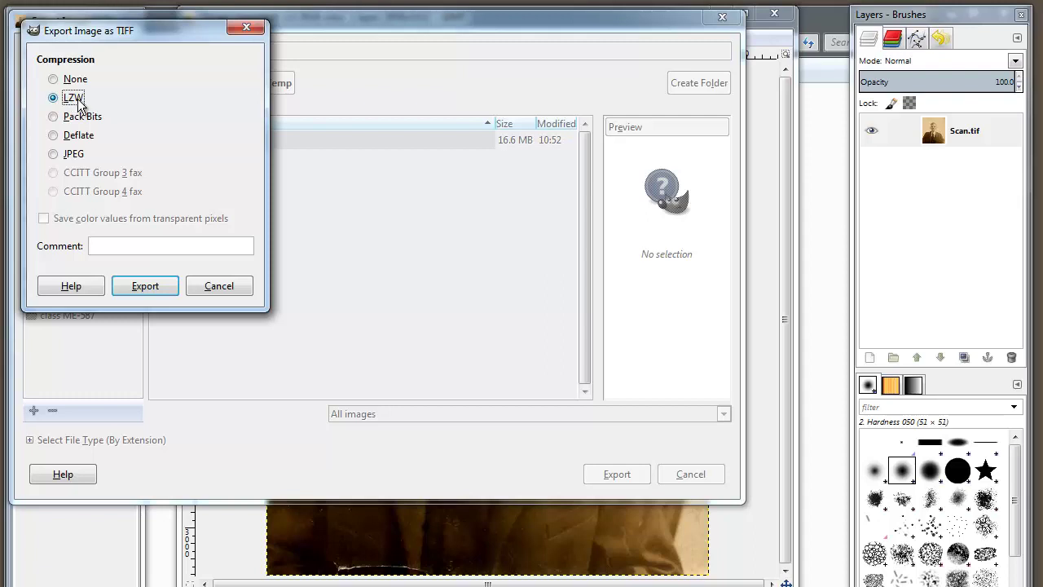
left_click(155, 288)
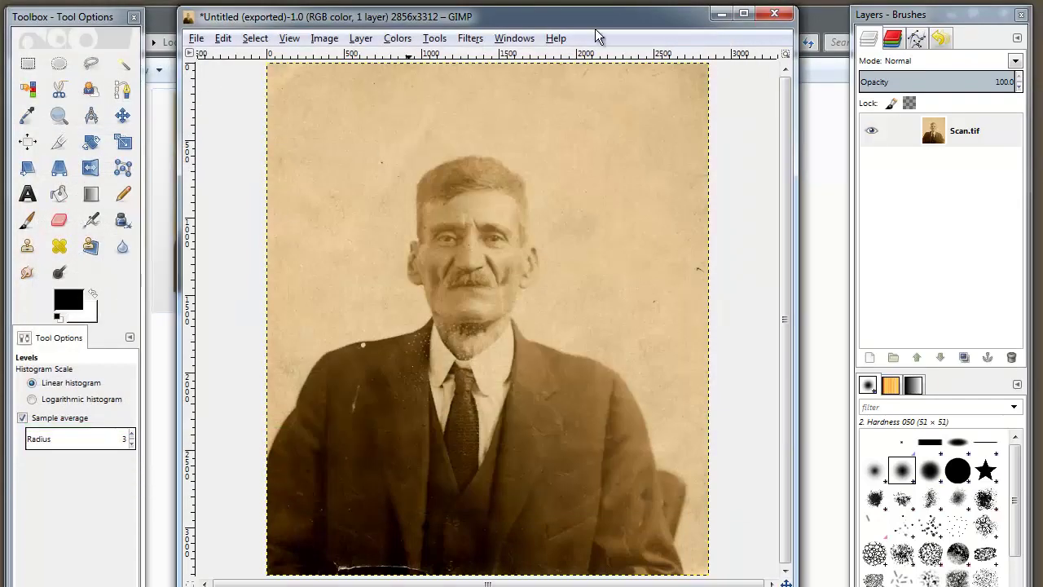
Switch to the Tutorial_Temp folder and open the original Scan.tif in GIMP again
left_click(721, 15)
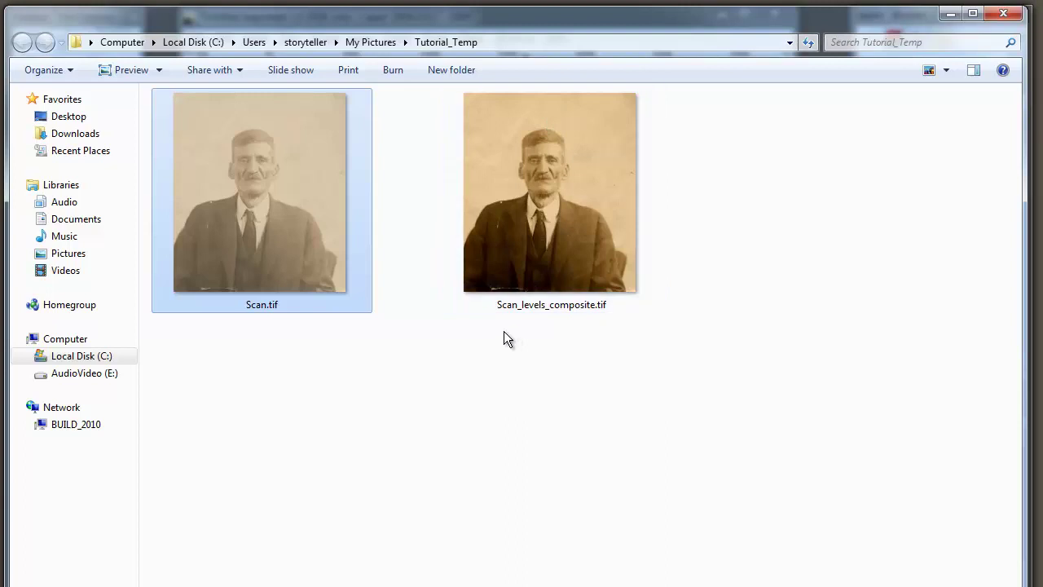
left_click(398, 337)
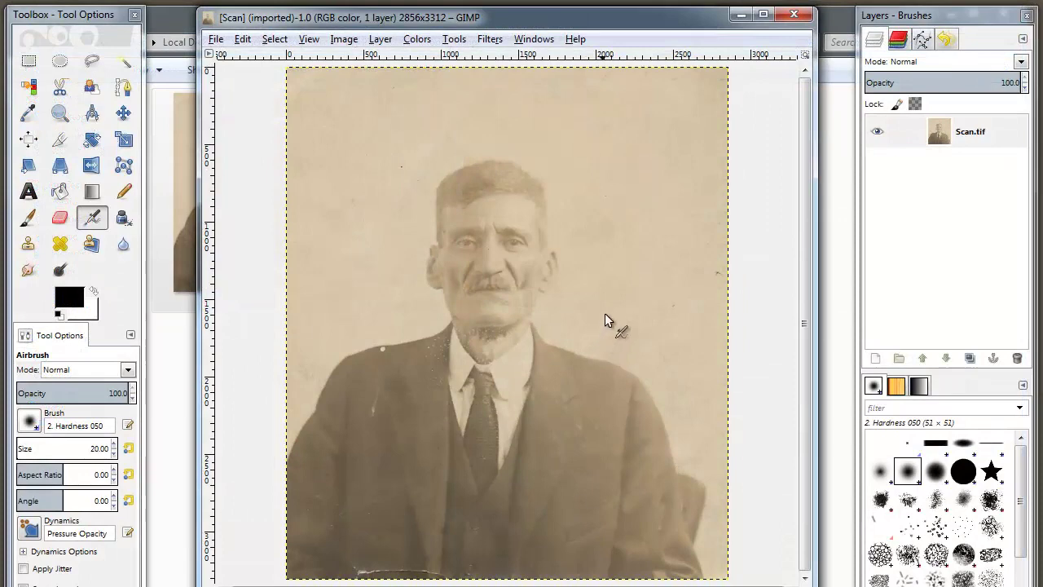
left_click_drag(524, 24, 519, 24)
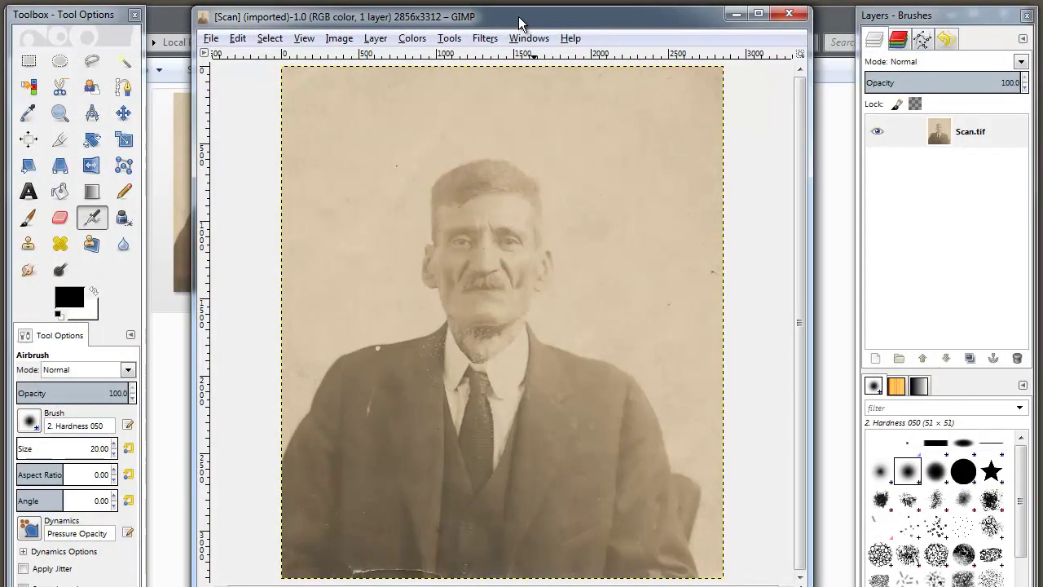
Start a Levels adjustment on the uncorrected scan, placing the dialog beside the photo and enlarging its histogram
left_click(412, 41)
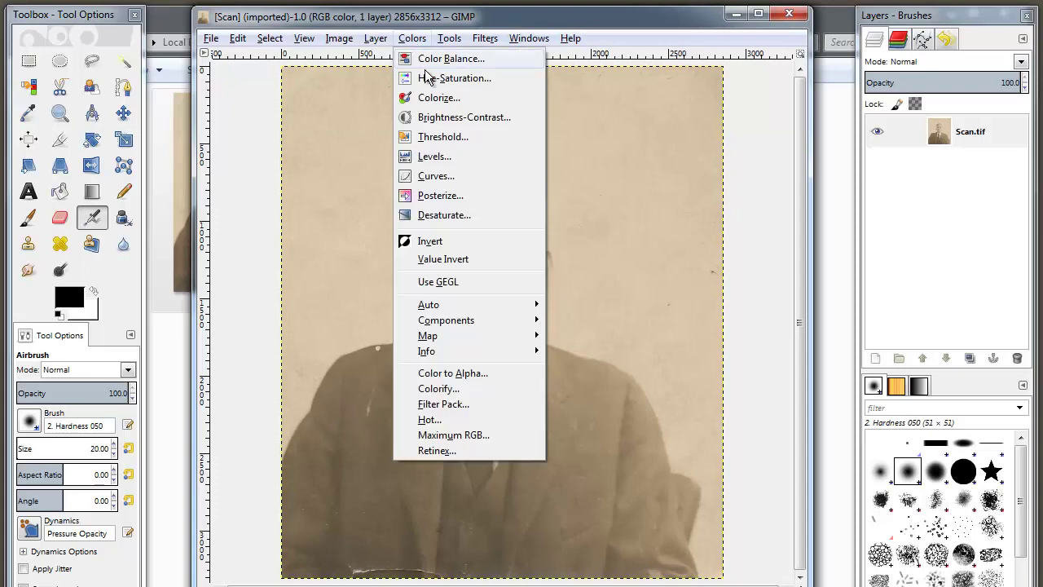
left_click(440, 155)
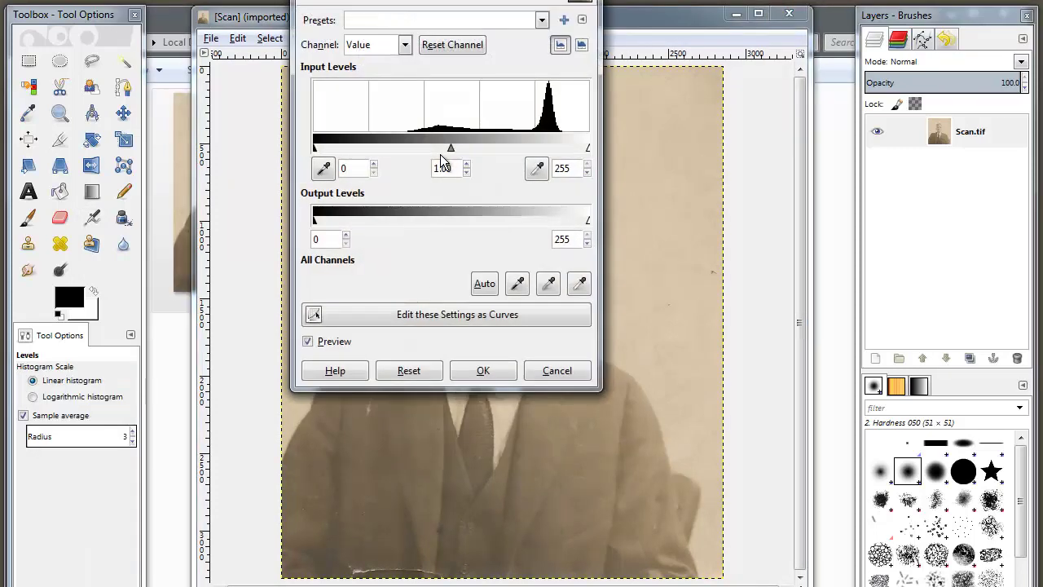
left_click_drag(455, 2, 882, 23)
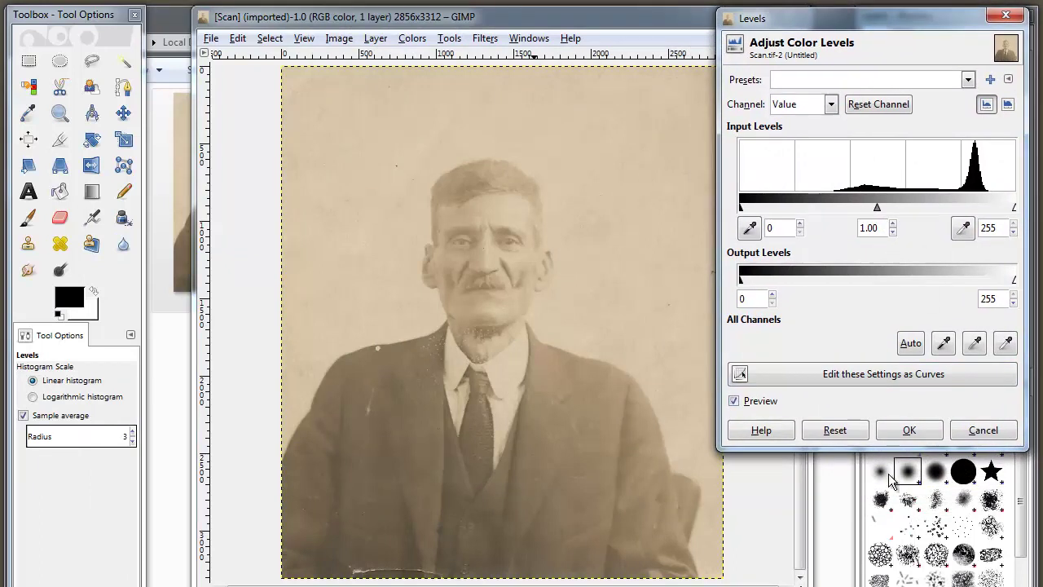
left_click_drag(883, 449, 911, 576)
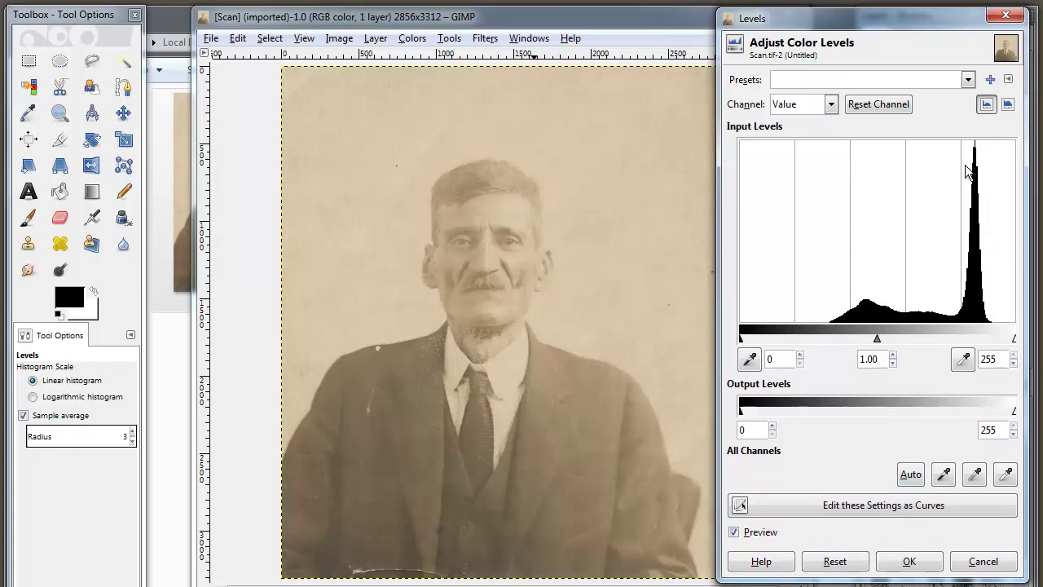
For the Red channel, set the white input level to 235 and the black input level to 83
left_click(831, 105)
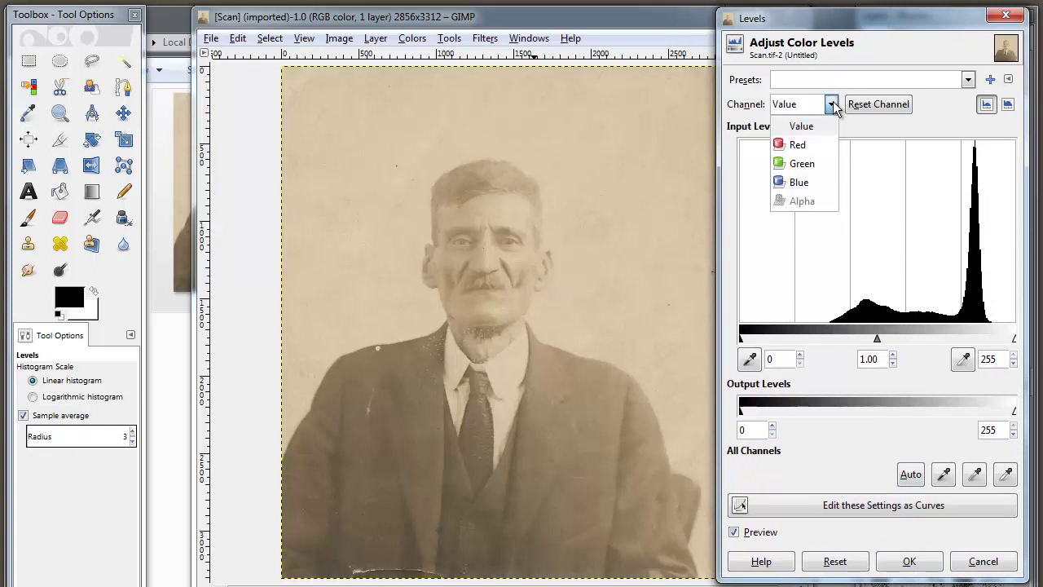
left_click(797, 144)
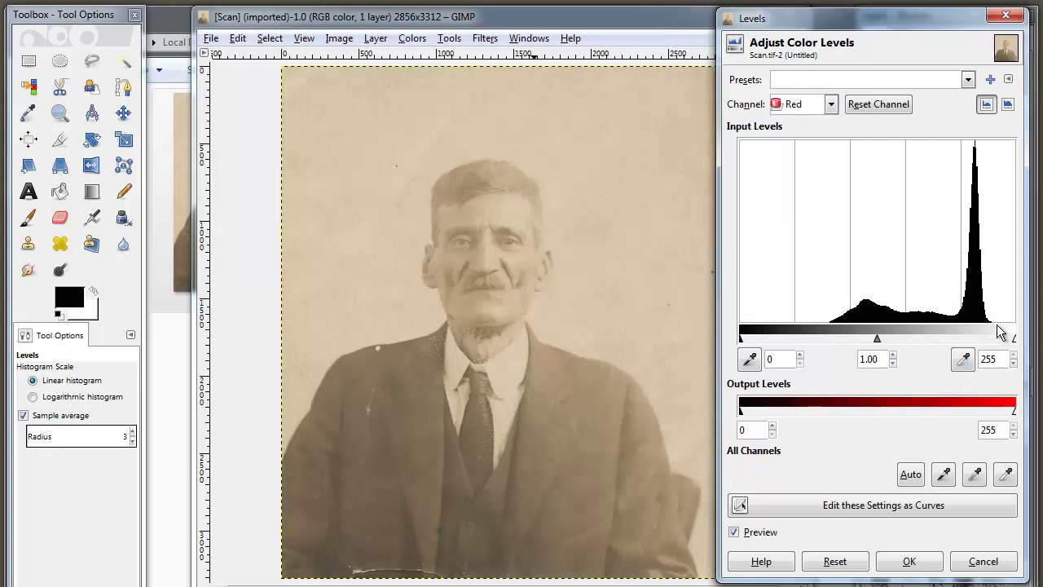
left_click_drag(1014, 337, 994, 338)
left_click_drag(741, 339, 829, 342)
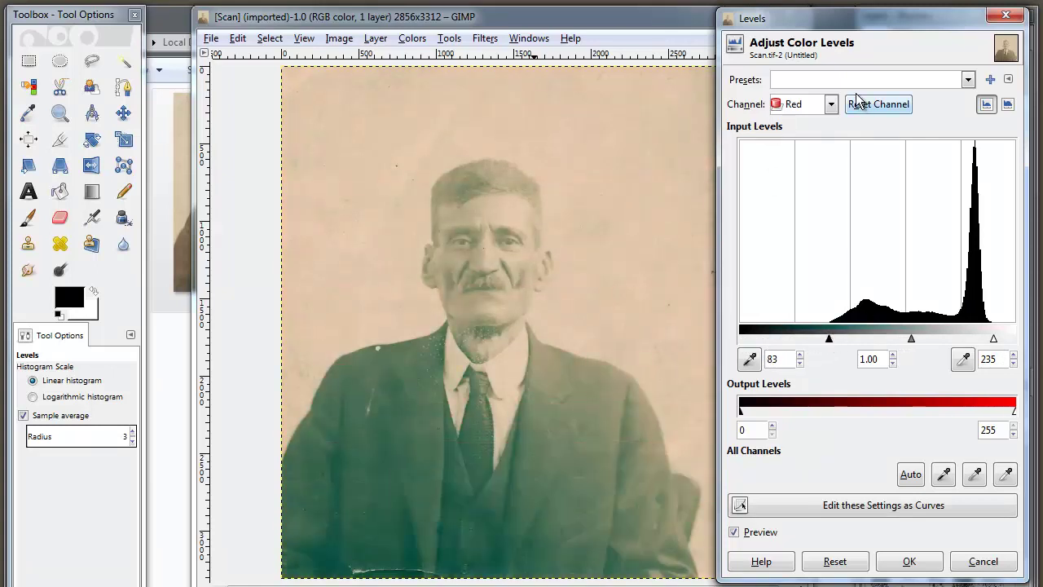
For the Green channel, set the white input level to 217 and the black input level to 72
left_click(830, 104)
left_click(802, 163)
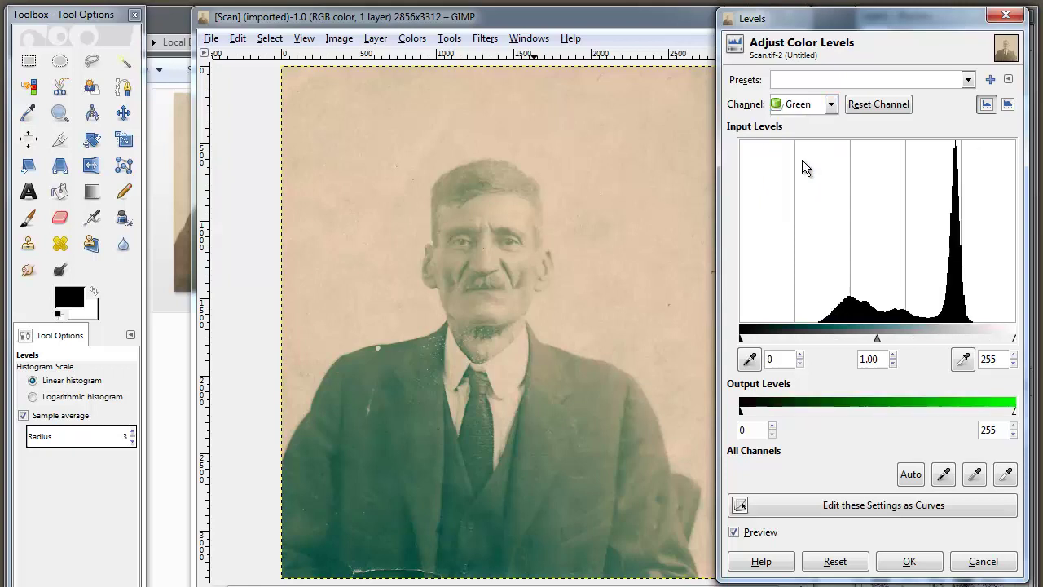
left_click_drag(1015, 344, 974, 339)
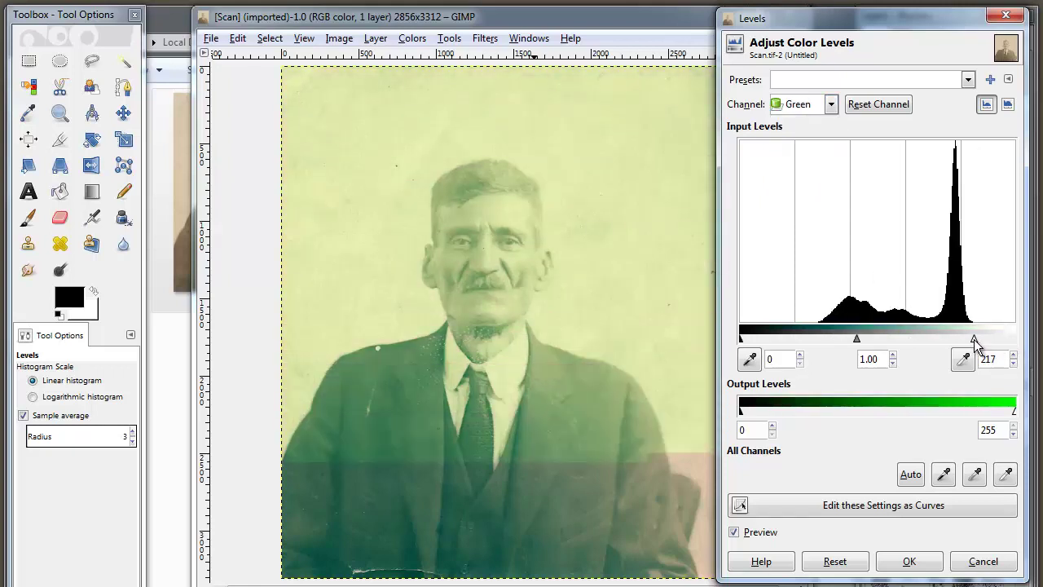
left_click_drag(741, 337, 818, 342)
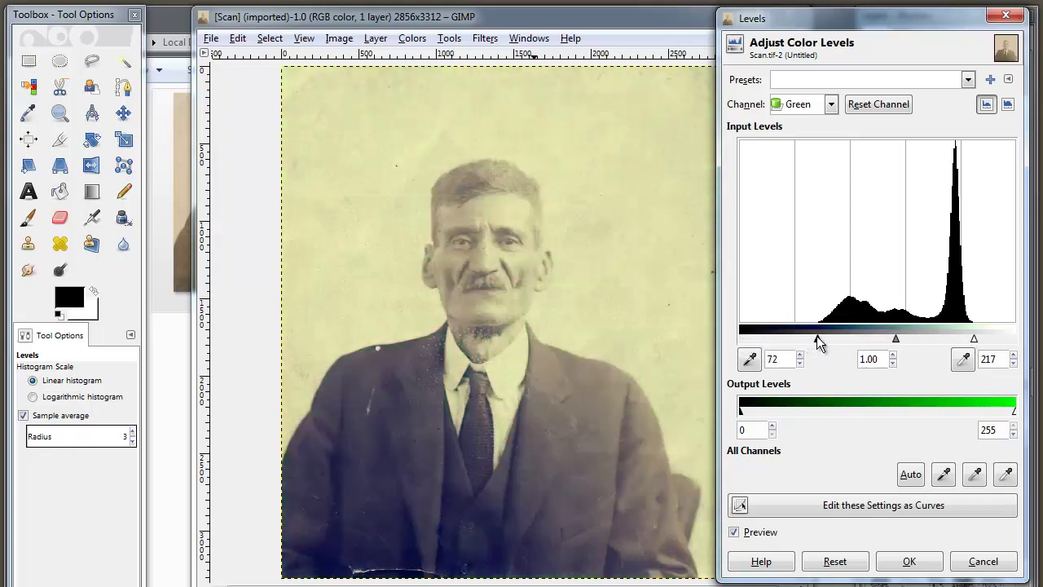
For the Blue channel, set the white input level to 190 and the black input level to 55, and apply the Levels adjustment
left_click(831, 106)
left_click(796, 182)
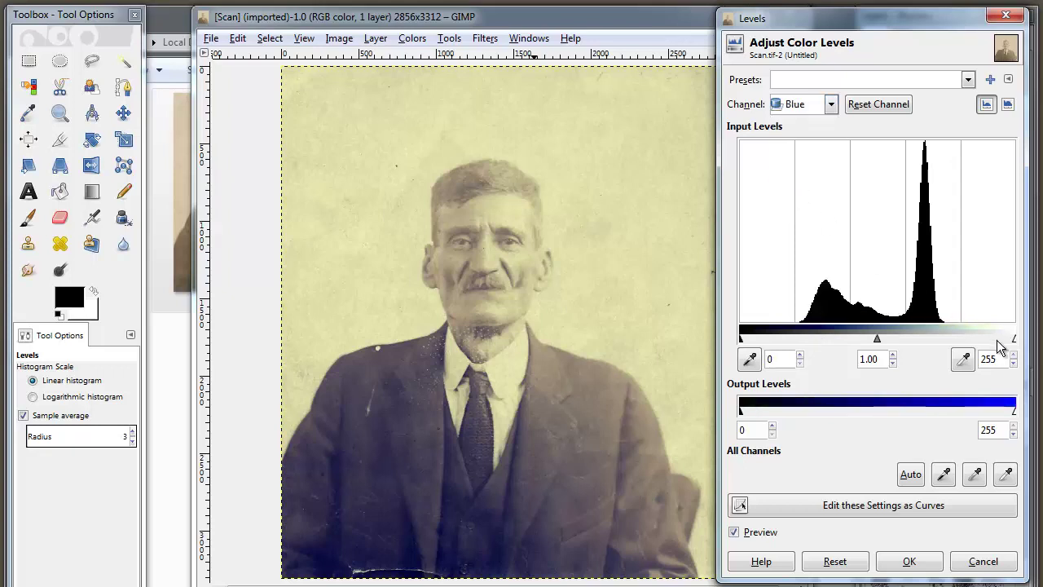
left_click_drag(1015, 343, 945, 342)
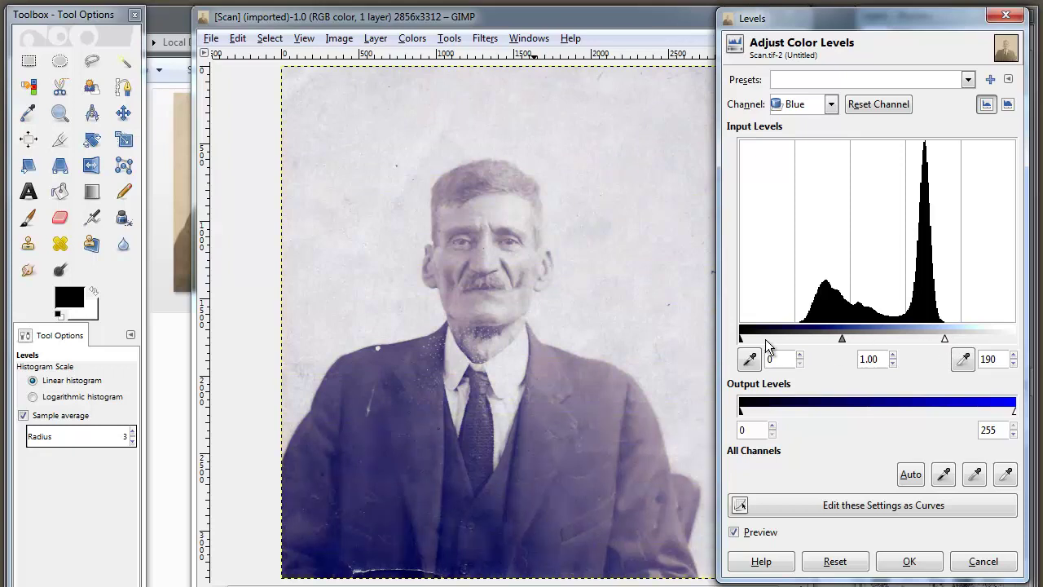
left_click_drag(745, 342, 799, 338)
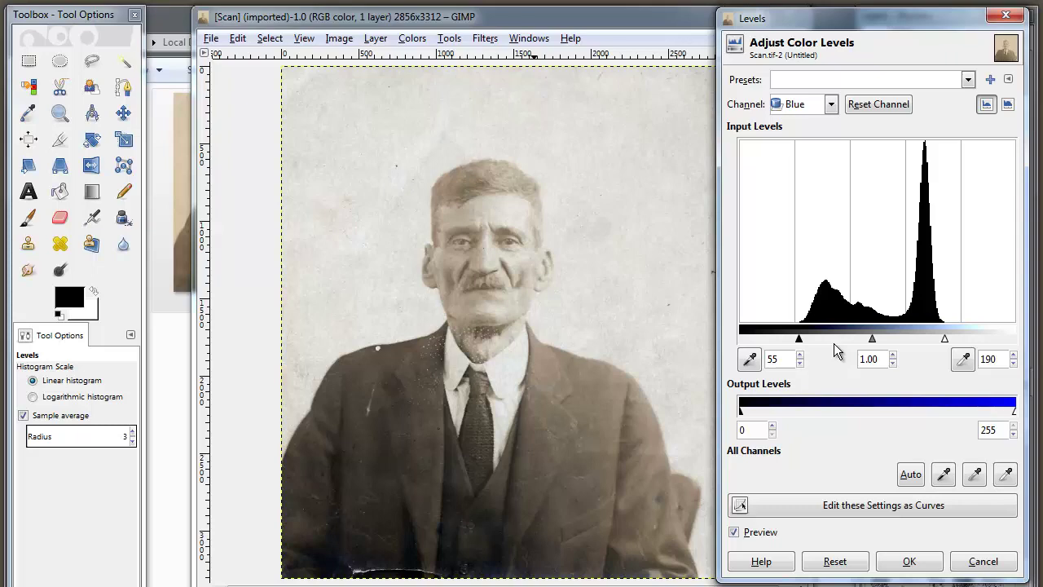
left_click(910, 561)
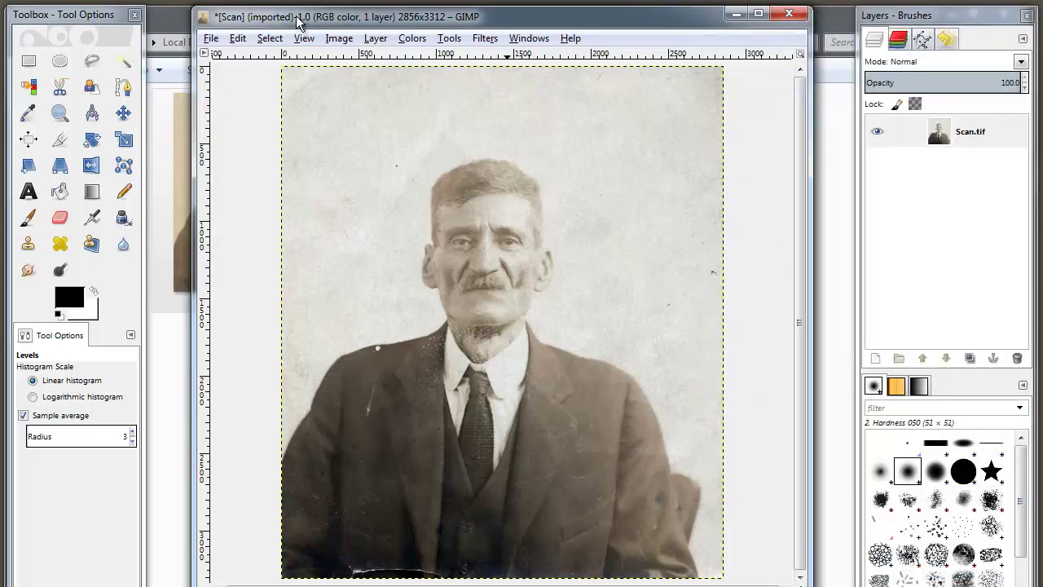
Export the channel-corrected image as Scan_levels_component.tif and check the file in the Tutorial_Temp folder
left_click(213, 41)
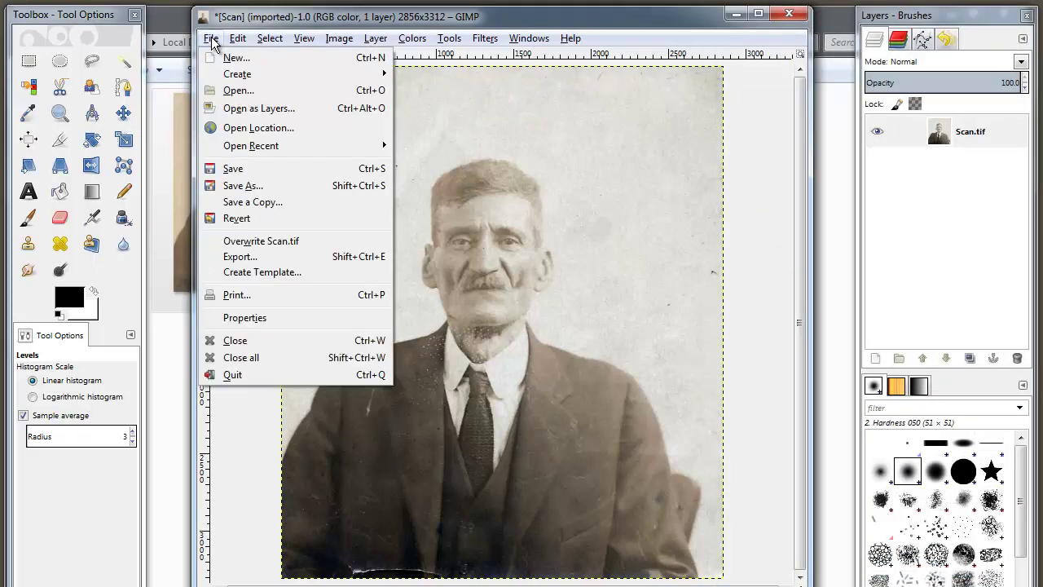
left_click(259, 258)
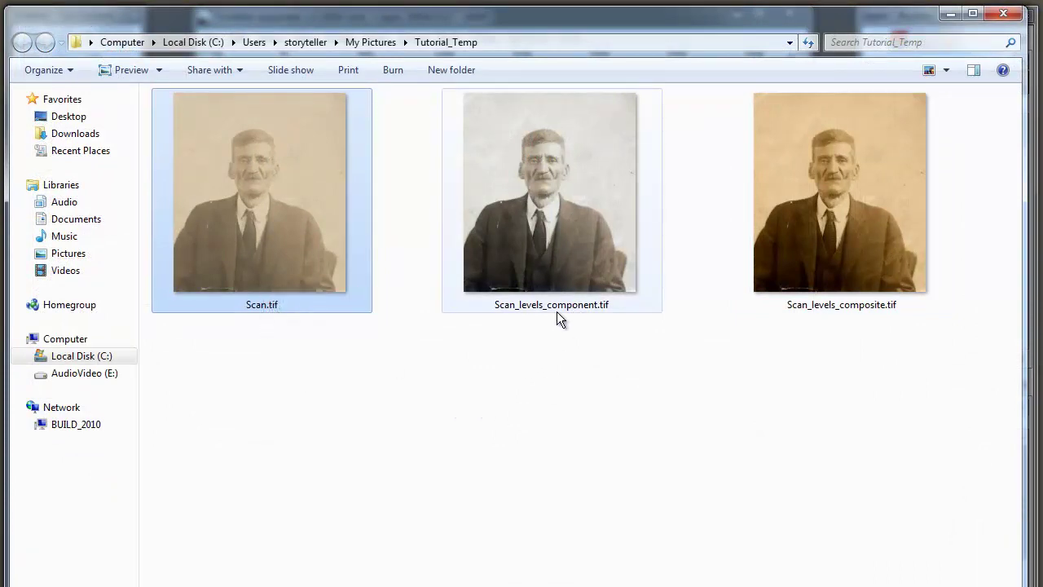
mouse_move(557, 312)
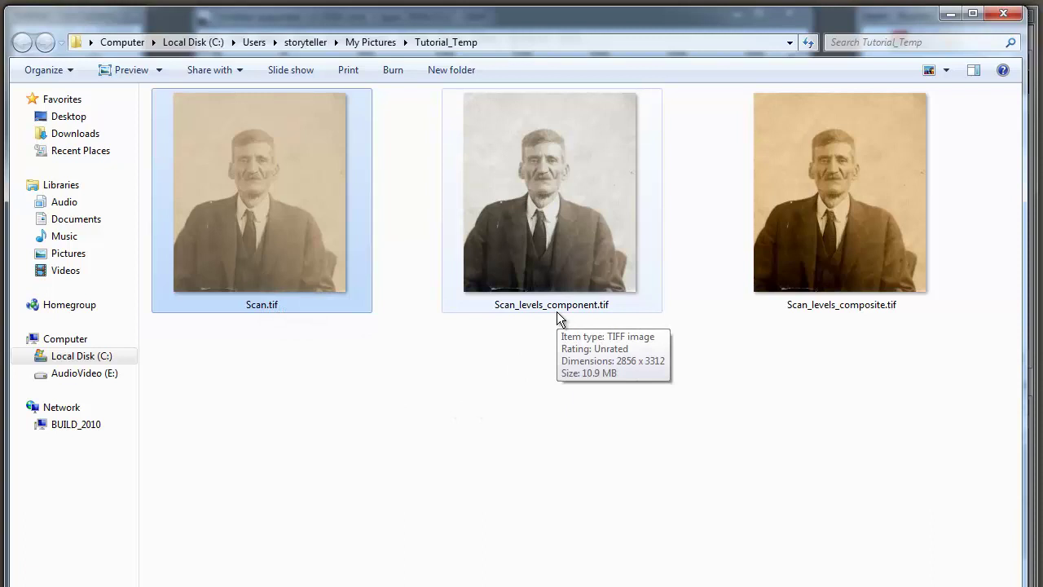